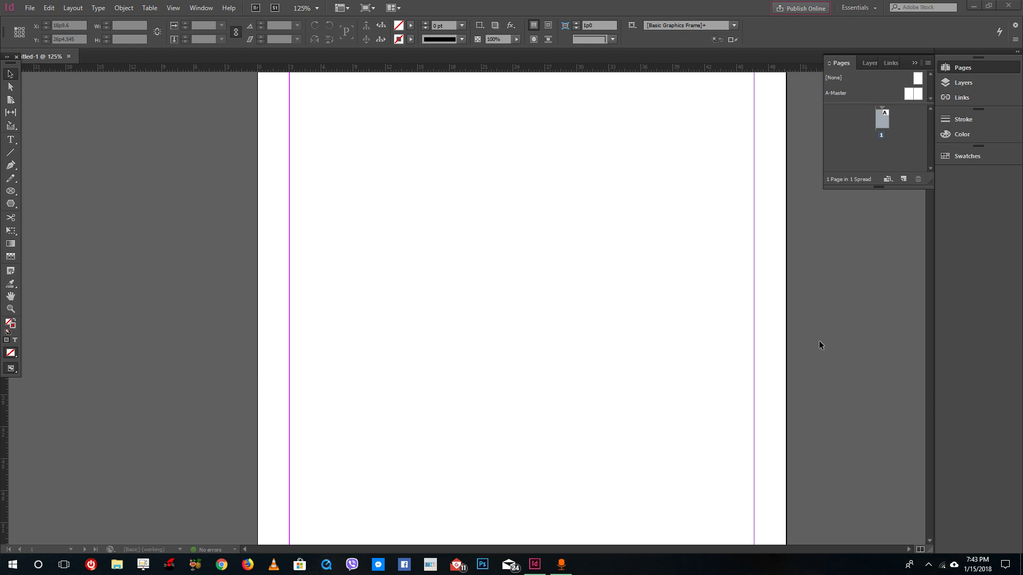
Open TutorTube (I:) > Pictures > TutorTubeEdited in File Explorer, test-drop the Dexter cartoon and undo it.
{"action": "left_click", "coordinate": [116, 565]}
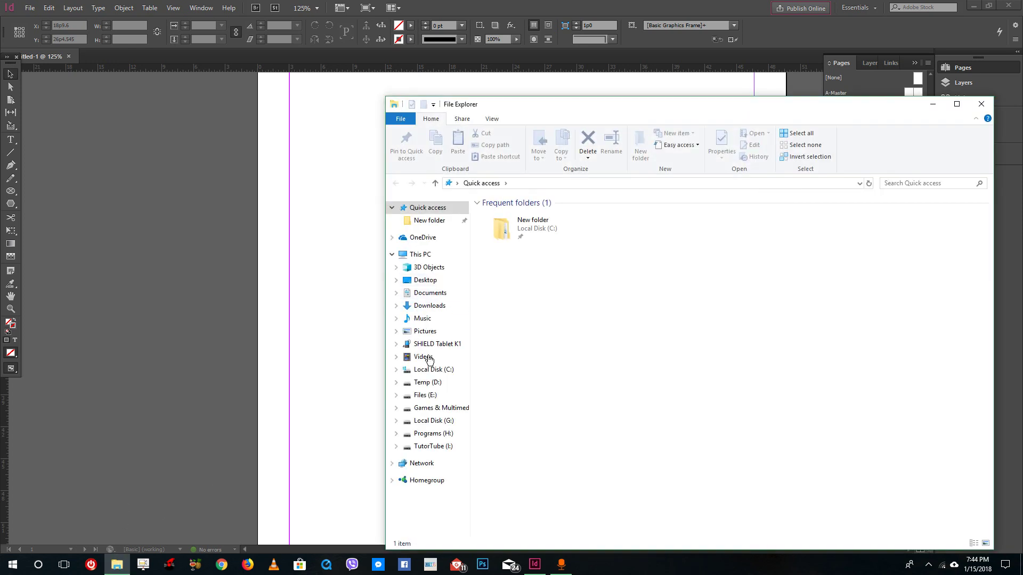
{"action": "left_click", "coordinate": [432, 446]}
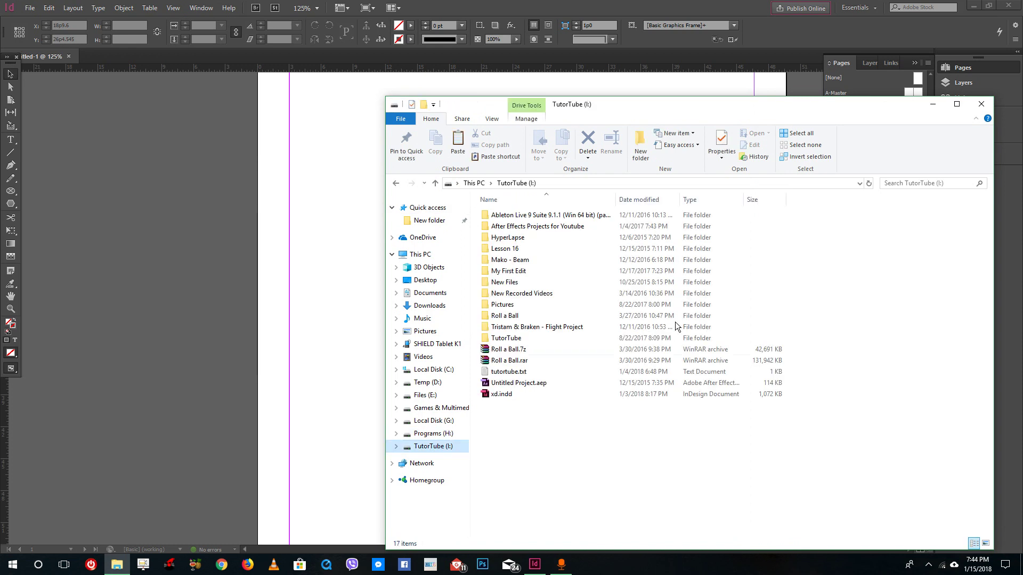
{"action": "double_click", "coordinate": [525, 303]}
{"action": "double_click", "coordinate": [503, 232]}
{"action": "left_click_drag", "start_coordinate": [505, 223], "coordinate": [319, 168]}
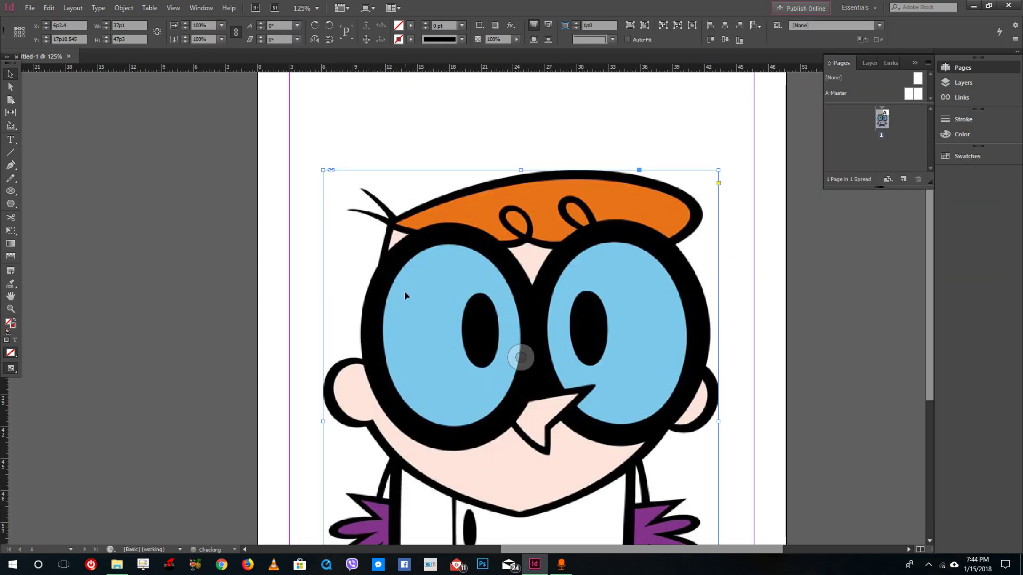
{"action": "key", "text": "ctrl+z"}
Place trial photos IMG_0152, IMG_0156, IMG_0132 and IMG_0002 on the page, then delete all four.
{"action": "left_click", "coordinate": [117, 565]}
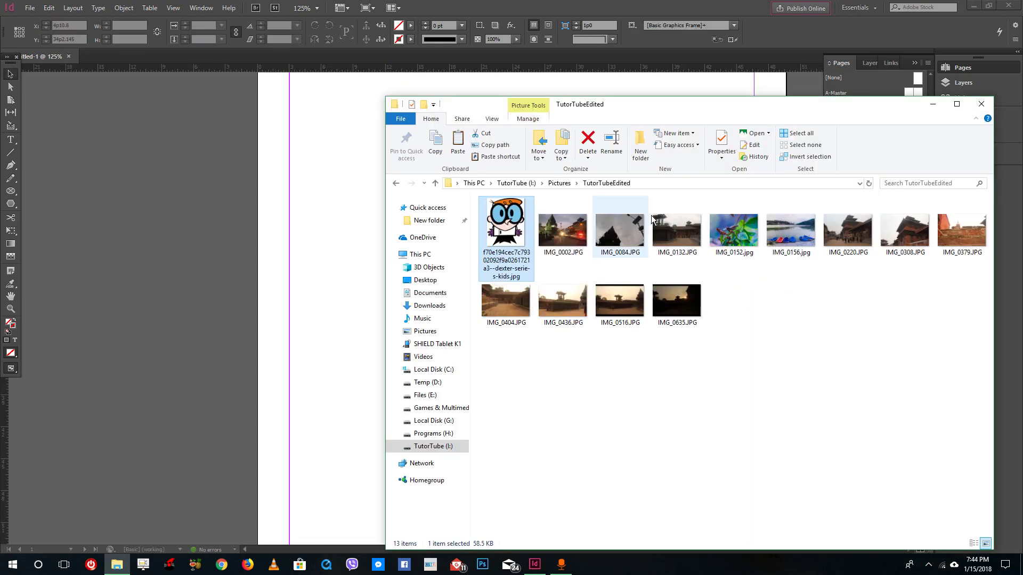
{"action": "left_click", "coordinate": [733, 229]}
{"action": "left_click", "coordinate": [776, 229], "text": "ctrl"}
{"action": "left_click", "coordinate": [672, 231], "text": "ctrl"}
{"action": "left_click", "coordinate": [557, 227], "text": "ctrl"}
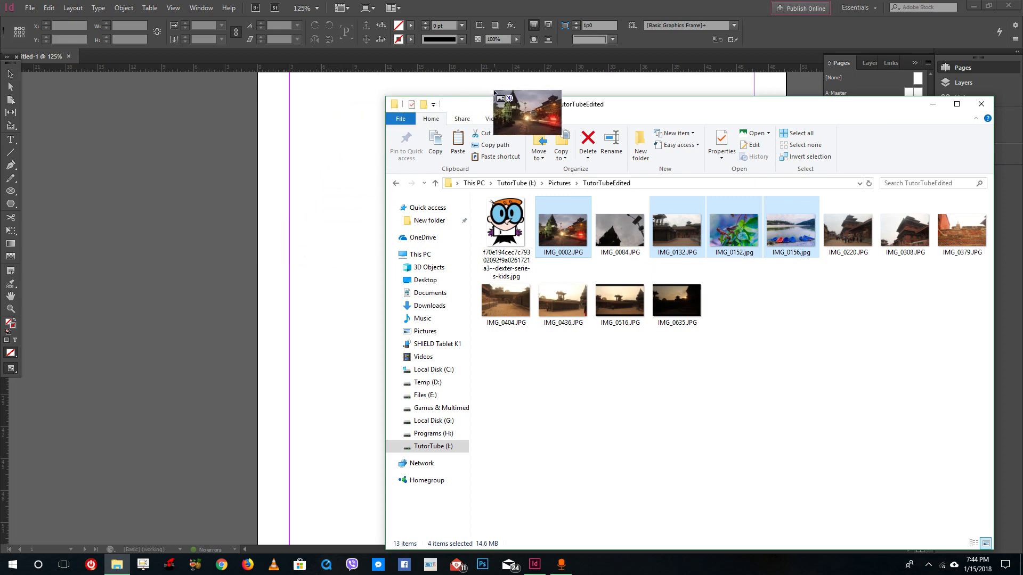
{"action": "left_click", "coordinate": [348, 140]}
{"action": "left_click", "coordinate": [572, 129]}
{"action": "left_click", "coordinate": [320, 132]}
{"action": "left_click", "coordinate": [227, 251]}
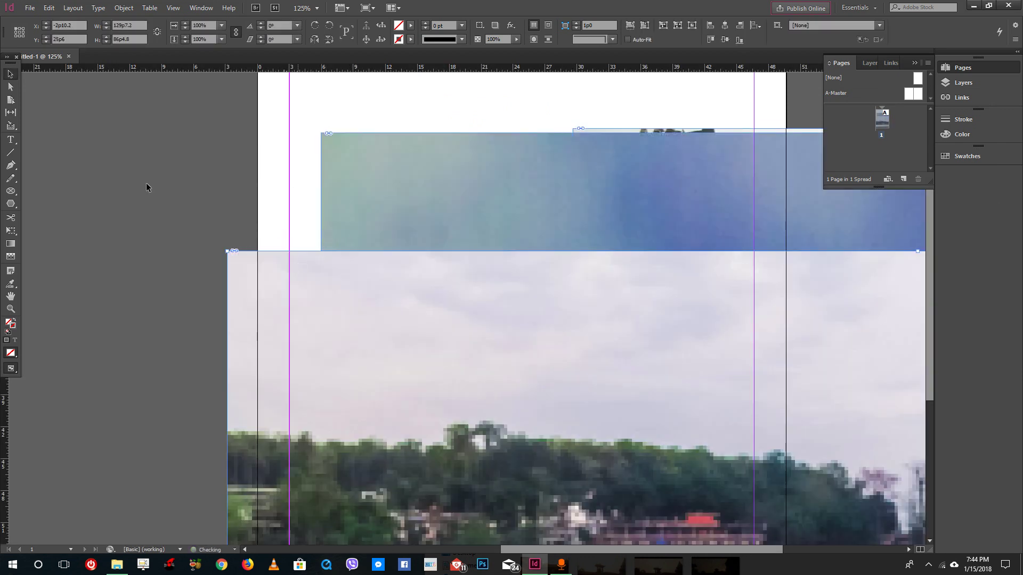
{"action": "left_click_drag", "start_coordinate": [271, 147], "coordinate": [687, 319]}
{"action": "key", "text": "Delete"}
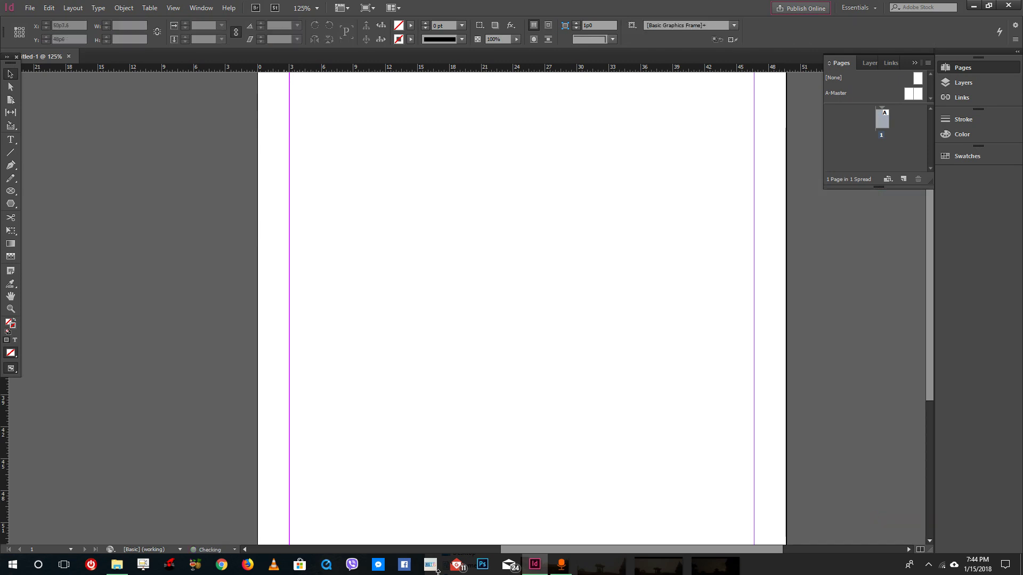
Close the TutorTubeEdited File Explorer window.
{"action": "left_click", "coordinate": [116, 564]}
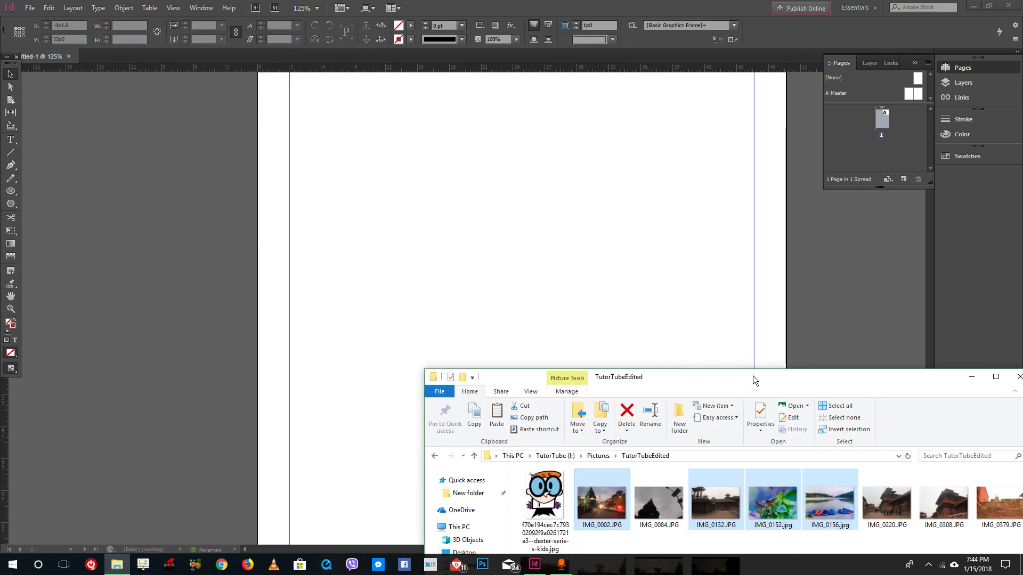
{"action": "left_click_drag", "start_coordinate": [753, 375], "coordinate": [328, 341]}
{"action": "left_click", "coordinate": [606, 343]}
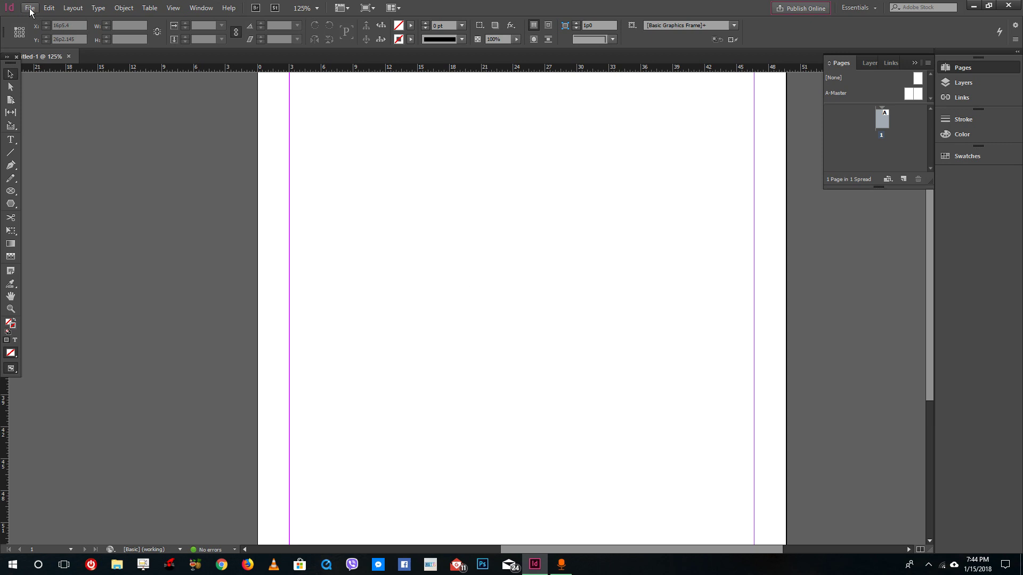
Use File > Place to load the five photos IMG_0002 through IMG_0156.
{"action": "left_click", "coordinate": [30, 9]}
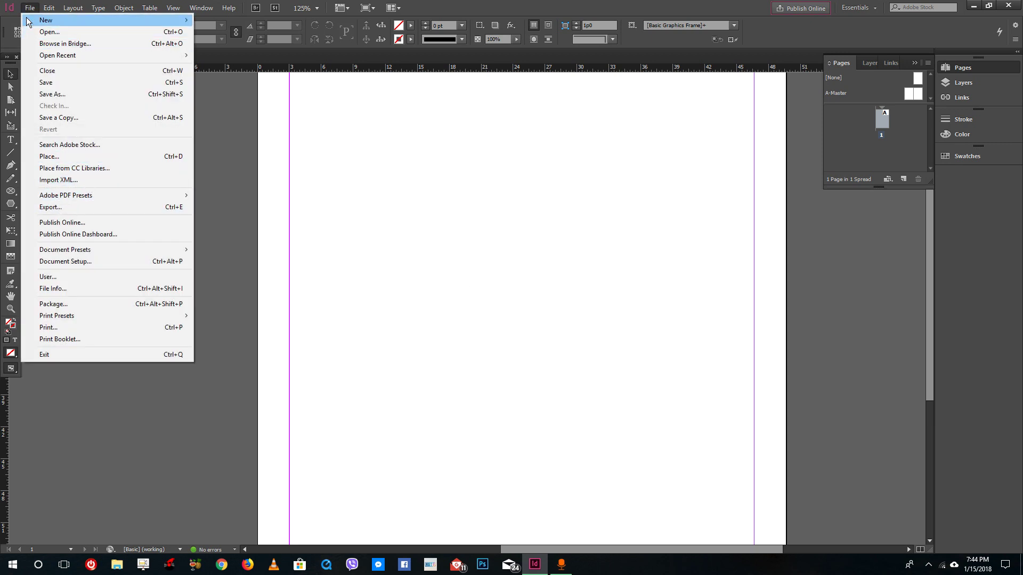
{"action": "left_click", "coordinate": [50, 156]}
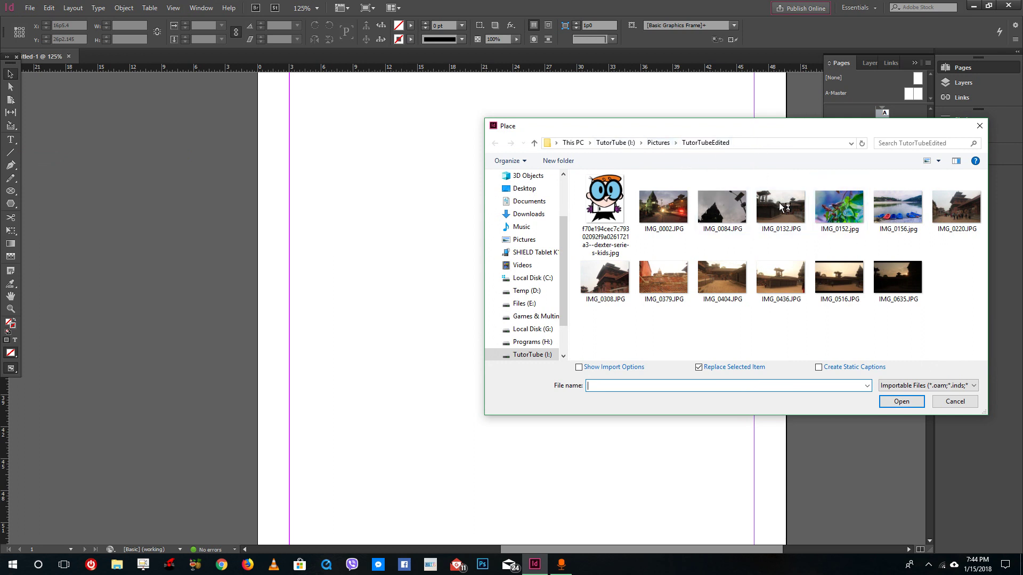
{"action": "left_click_drag", "start_coordinate": [918, 244], "coordinate": [655, 221]}
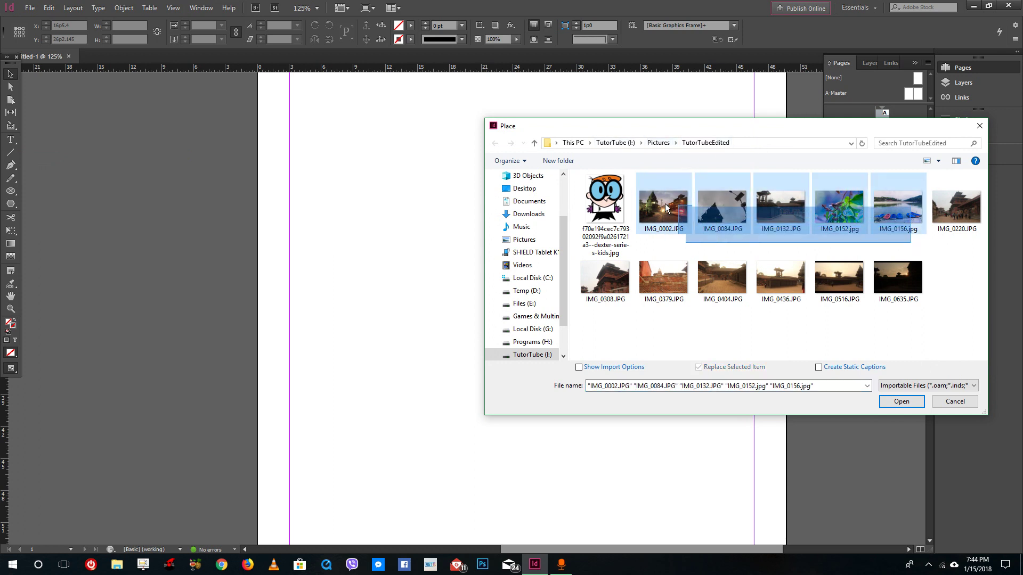
{"action": "left_click", "coordinate": [901, 402]}
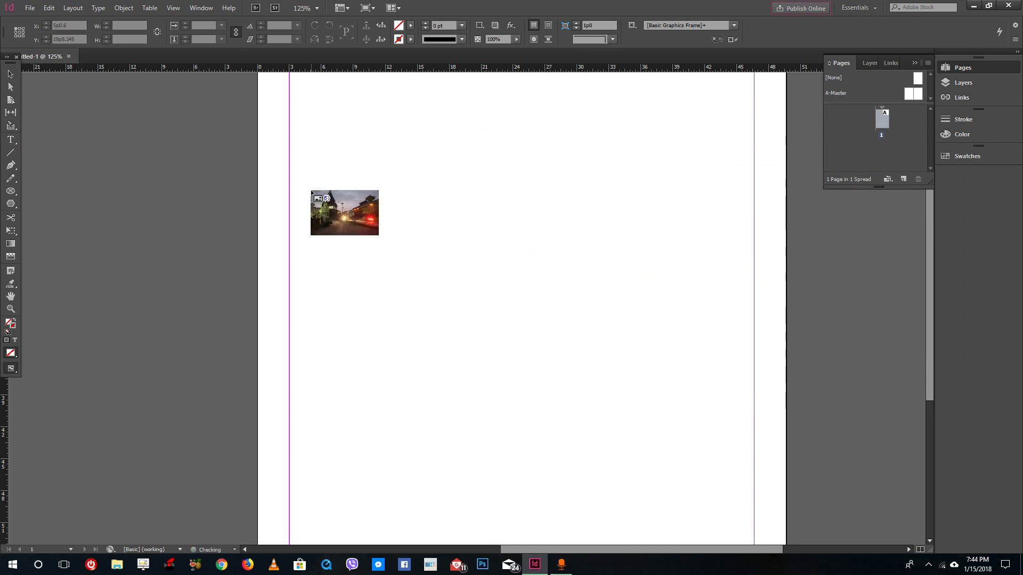
Place the two temple photos and the lake photo as a large frame on the page.
{"action": "left_click", "coordinate": [310, 92]}
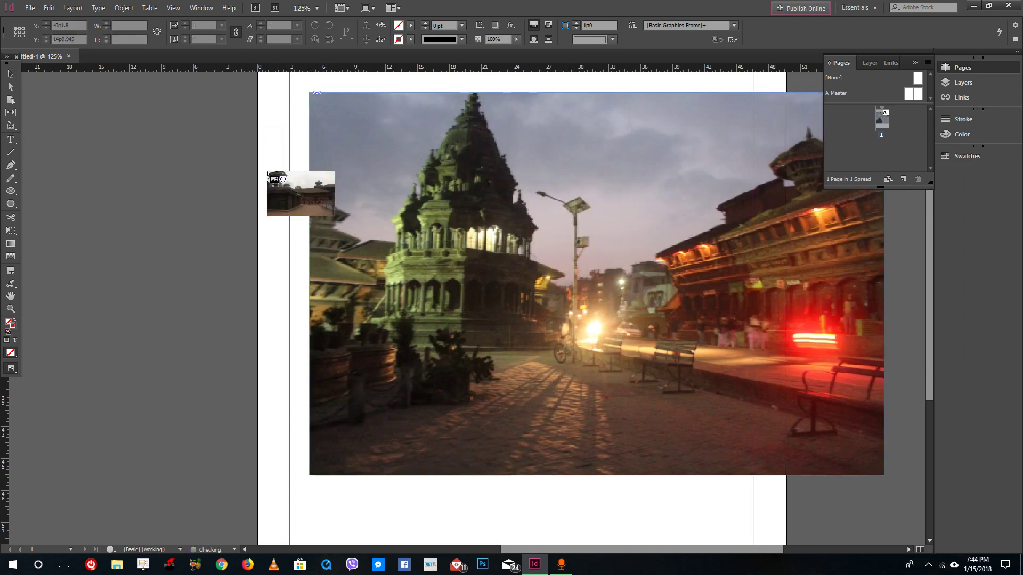
{"action": "left_click", "coordinate": [255, 136]}
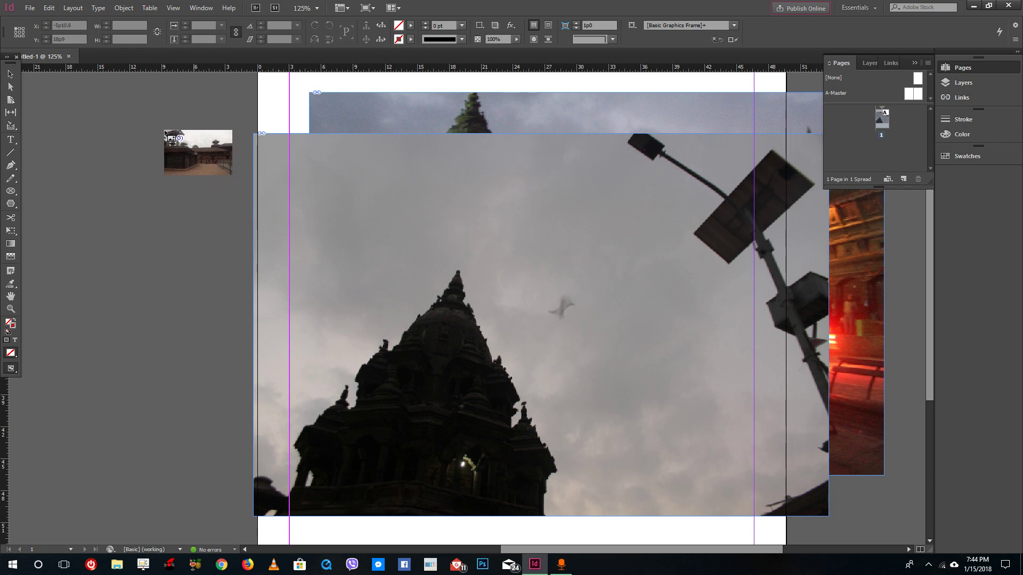
{"action": "key", "text": "Right"}
{"action": "key", "text": "Right"}
{"action": "key", "text": "Right"}
{"action": "key", "text": "Right"}
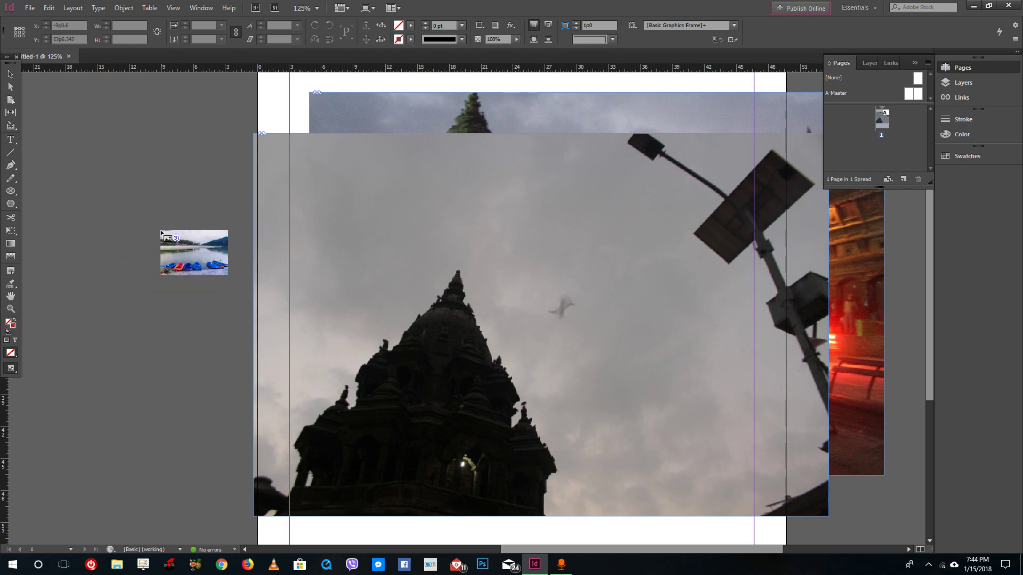
{"action": "key", "text": "Right"}
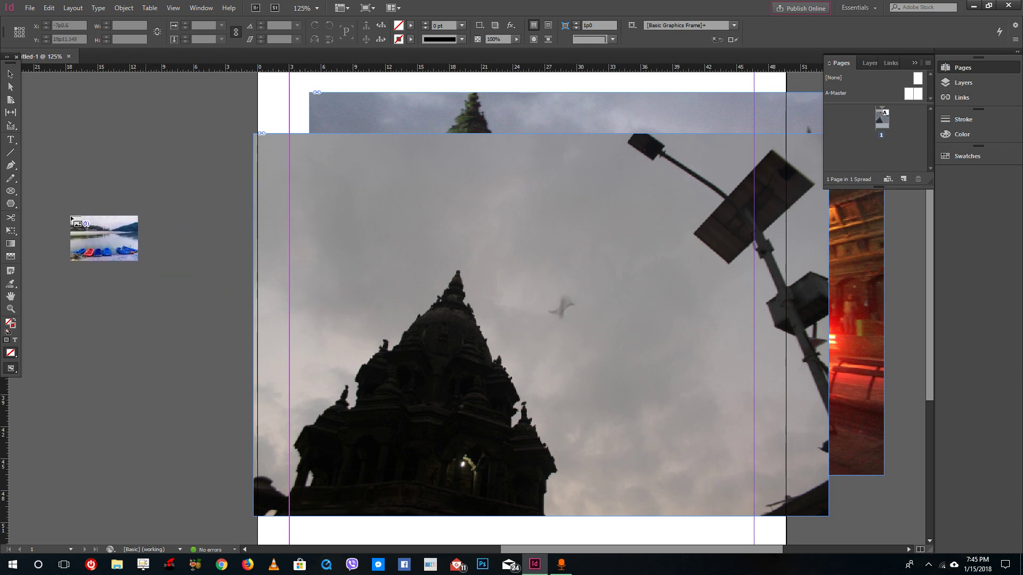
{"action": "left_click", "coordinate": [98, 184]}
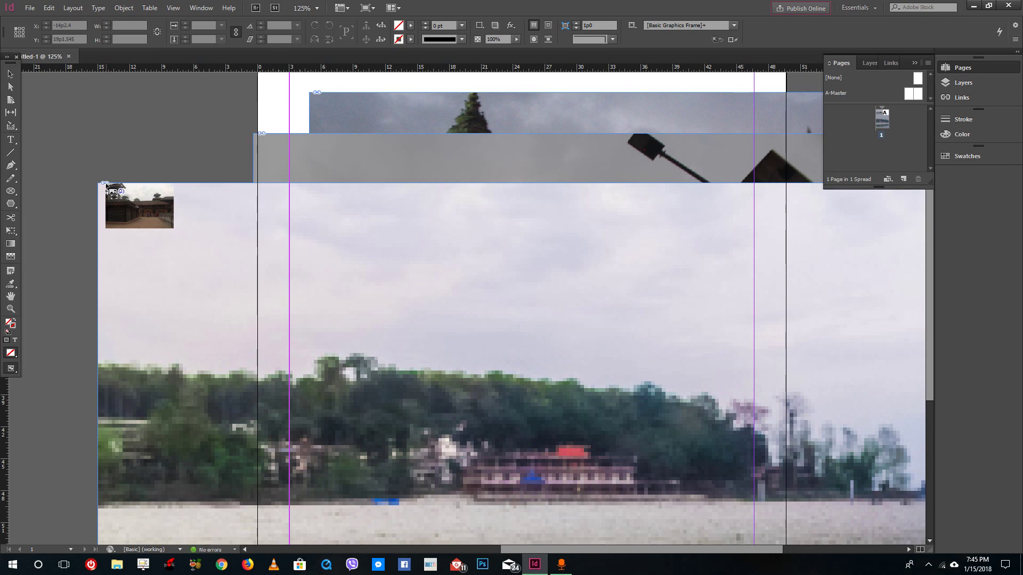
{"action": "scroll", "coordinate": [194, 173], "scroll_direction": "down", "scroll_amount": 4}
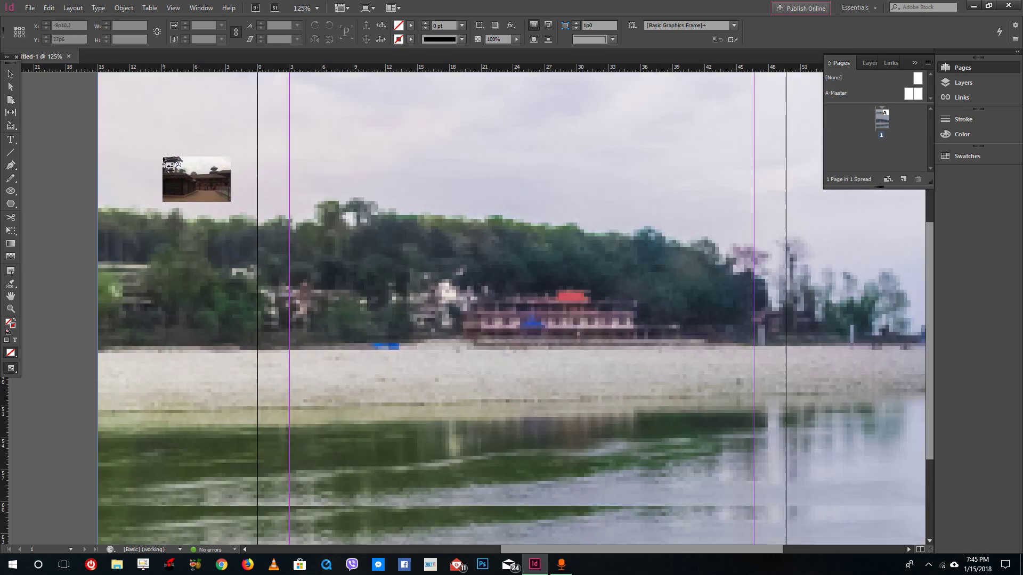
{"action": "scroll", "coordinate": [176, 171], "scroll_direction": "up", "scroll_amount": 5}
{"action": "scroll", "coordinate": [171, 174], "scroll_direction": "up", "scroll_amount": 3}
{"action": "left_click_drag", "start_coordinate": [69, 130], "coordinate": [242, 288]}
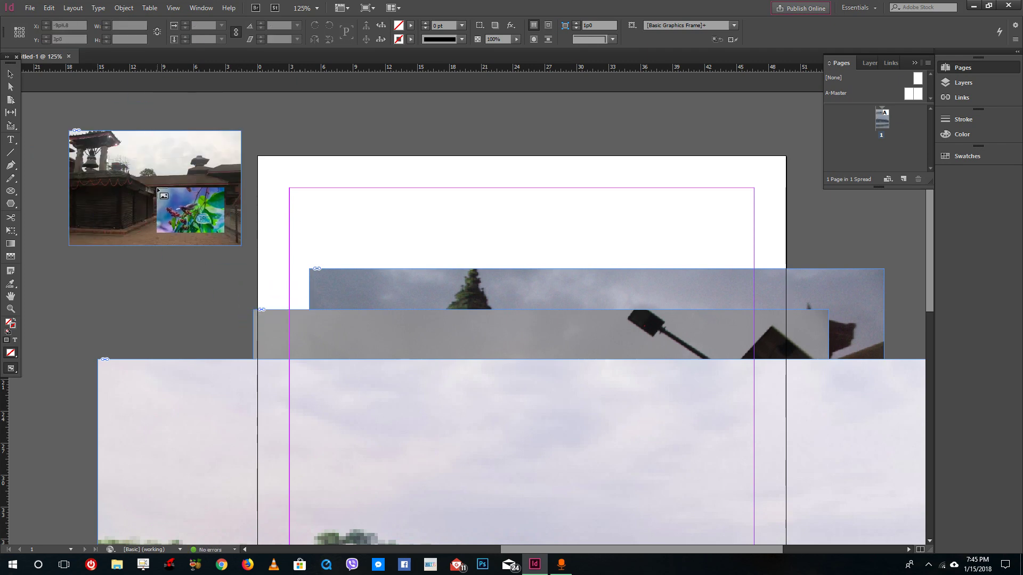
{"action": "scroll", "coordinate": [194, 198], "scroll_direction": "down", "scroll_amount": 1}
{"action": "scroll", "coordinate": [206, 206], "scroll_direction": "up", "scroll_amount": 1}
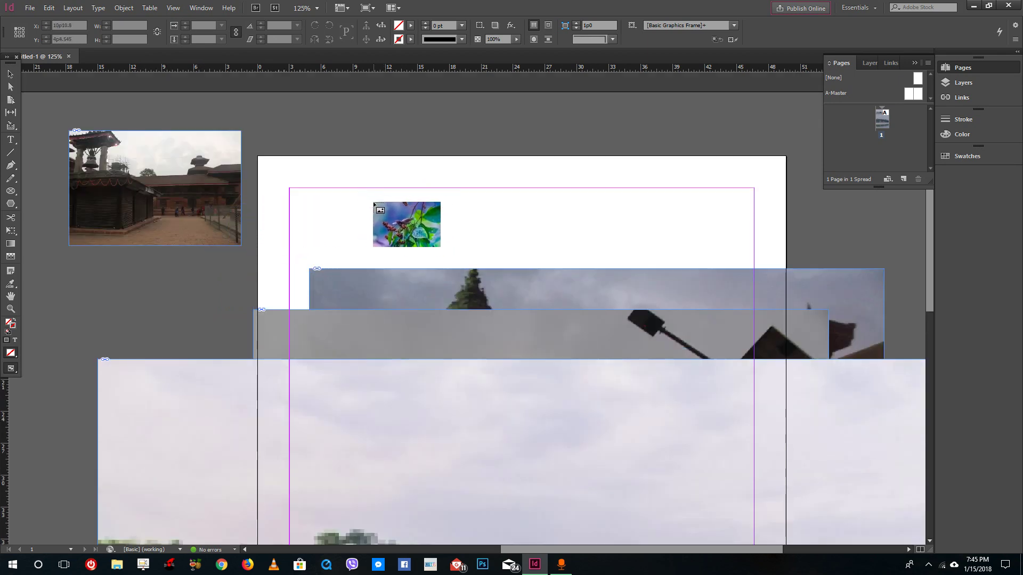
Discard the leftover flower photo and delete every frame with Ctrl+A and Delete.
{"action": "key", "text": "Escape"}
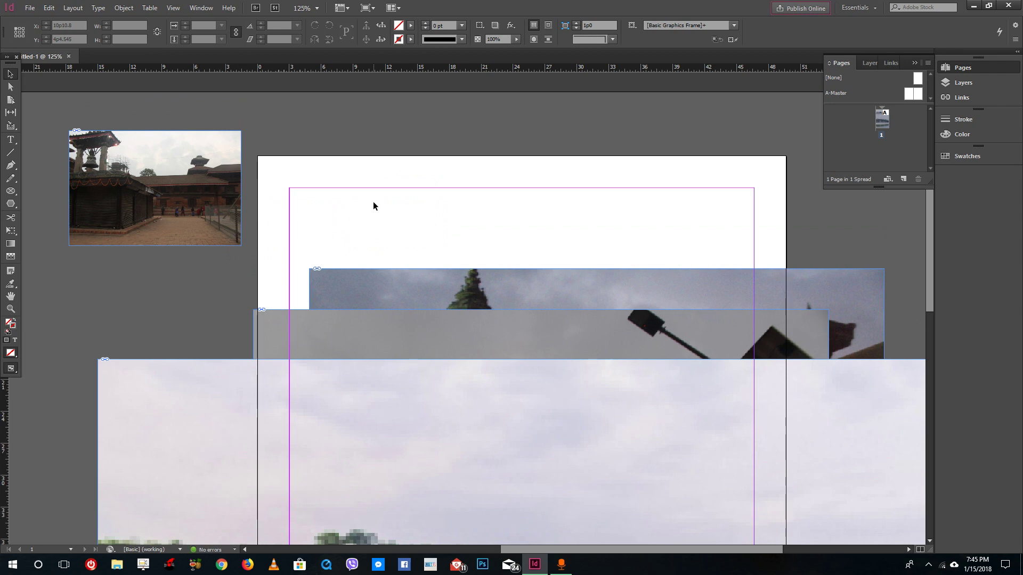
{"action": "key", "text": "ctrl+a"}
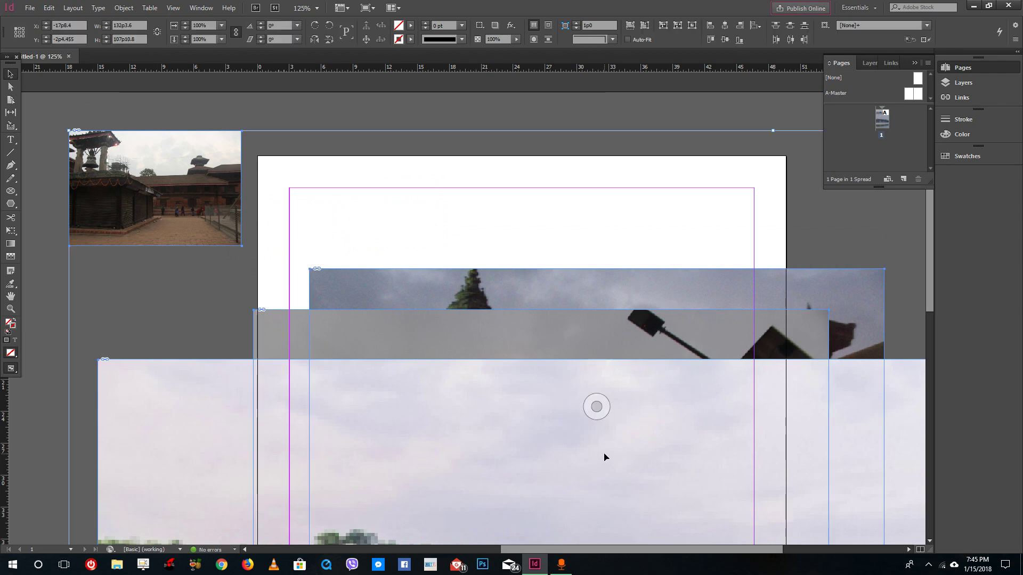
{"action": "key", "text": "Delete"}
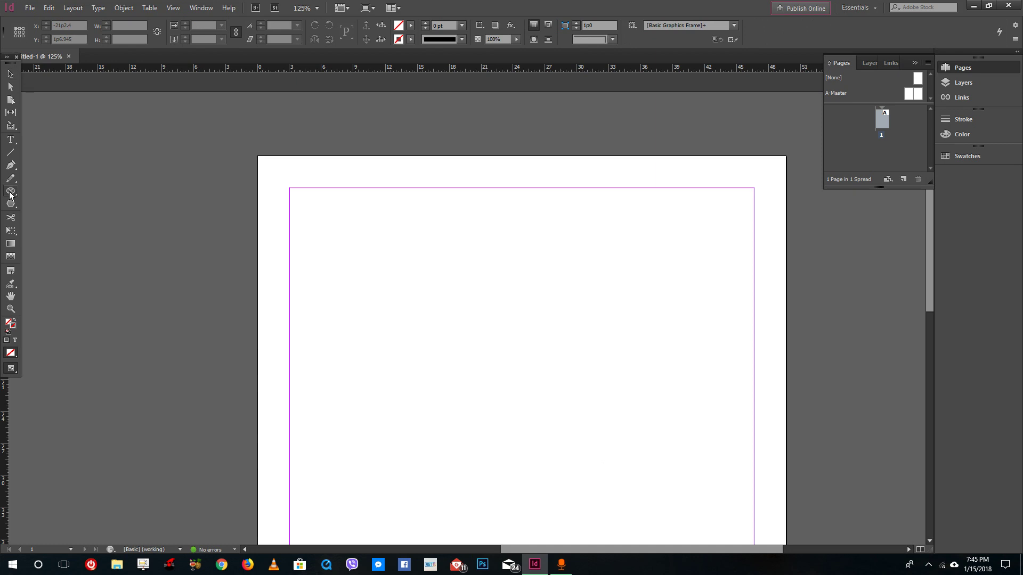
Draw a square rectangle frame, a large ellipse frame at upper right and a small ellipse below the square.
{"action": "left_click", "coordinate": [13, 192]}
{"action": "left_click", "coordinate": [59, 192]}
{"action": "left_click_drag", "start_coordinate": [328, 210], "coordinate": [479, 359]}
{"action": "left_click", "coordinate": [13, 190]}
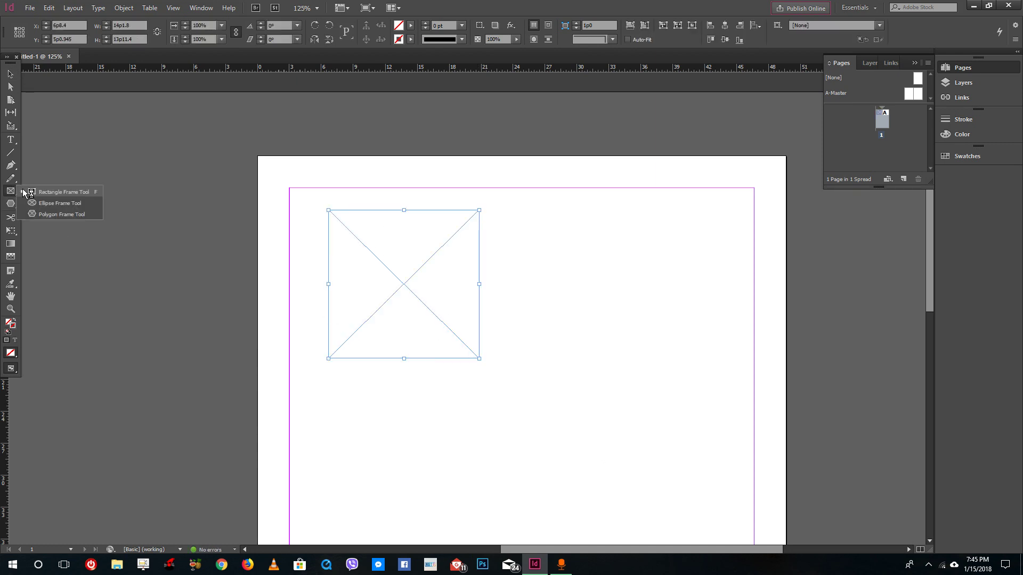
{"action": "left_click", "coordinate": [10, 196]}
{"action": "left_click", "coordinate": [64, 203]}
{"action": "left_click_drag", "start_coordinate": [507, 223], "coordinate": [706, 403]}
{"action": "left_click_drag", "start_coordinate": [340, 433], "coordinate": [459, 529]}
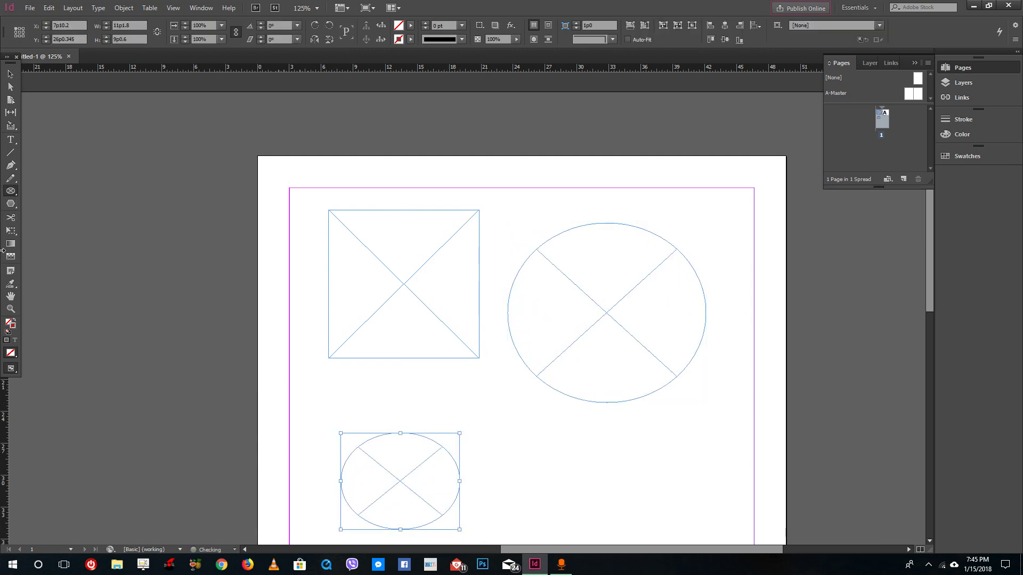
Draw a hexagon polygon frame at the lower right of the page.
{"action": "left_click", "coordinate": [10, 194]}
{"action": "left_click", "coordinate": [62, 201]}
{"action": "scroll", "coordinate": [461, 298], "scroll_direction": "down", "scroll_amount": 3}
{"action": "left_click_drag", "start_coordinate": [513, 305], "coordinate": [733, 484]}
{"action": "scroll", "coordinate": [656, 331], "scroll_direction": "up", "scroll_amount": 2}
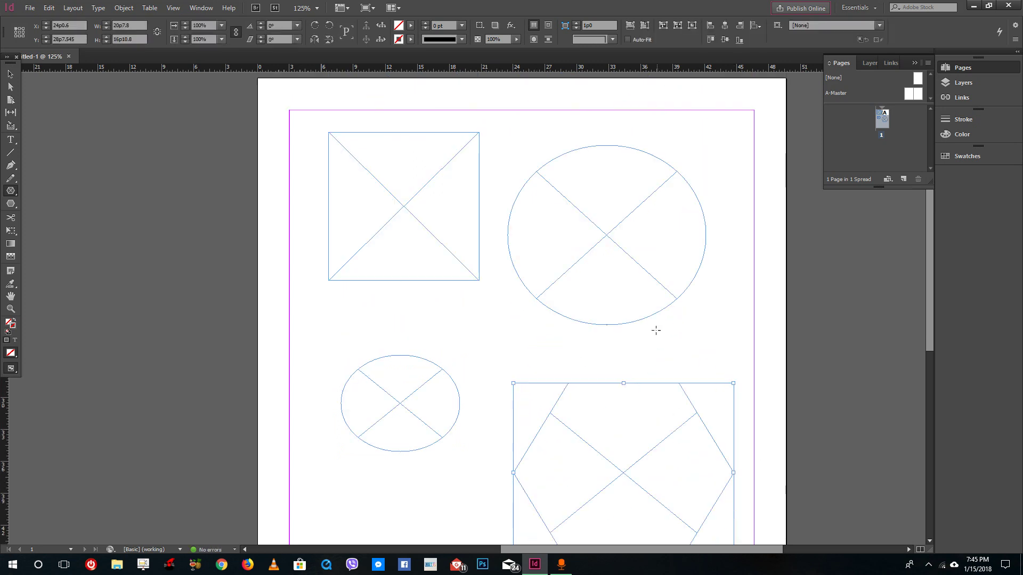
{"action": "left_click", "coordinate": [30, 8]}
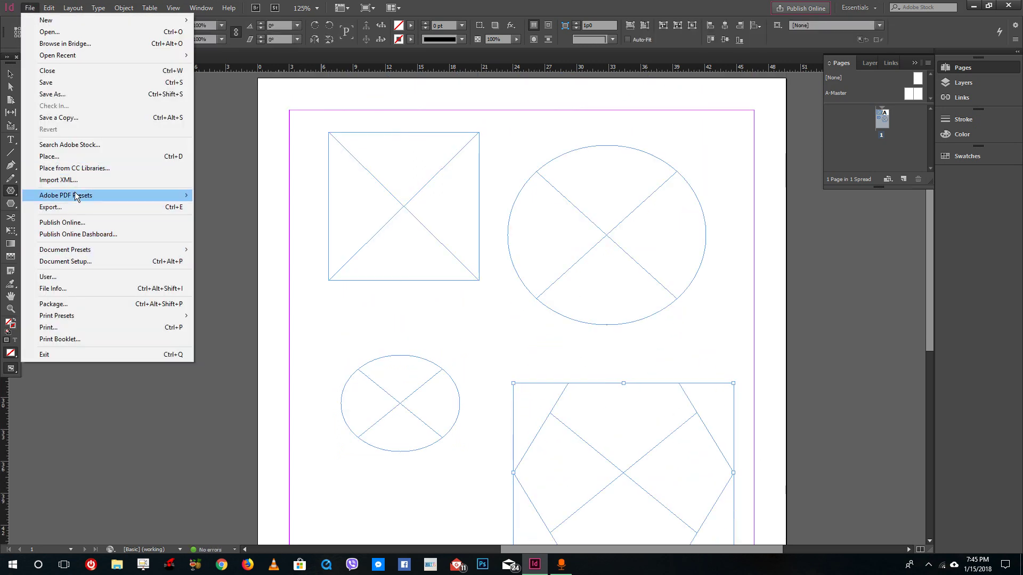
Load photos IMG_0002 to IMG_0220 and place them into the square, both ellipses and the hexagon.
{"action": "left_click", "coordinate": [75, 156]}
{"action": "left_click_drag", "start_coordinate": [910, 241], "coordinate": [586, 176]}
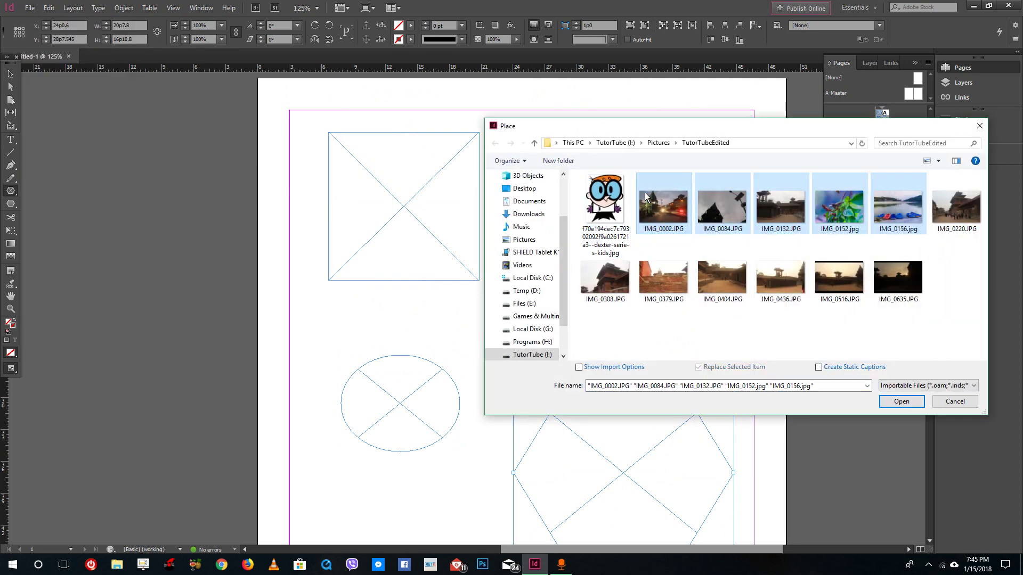
{"action": "left_click_drag", "start_coordinate": [934, 245], "coordinate": [663, 187]}
{"action": "left_click", "coordinate": [901, 401]}
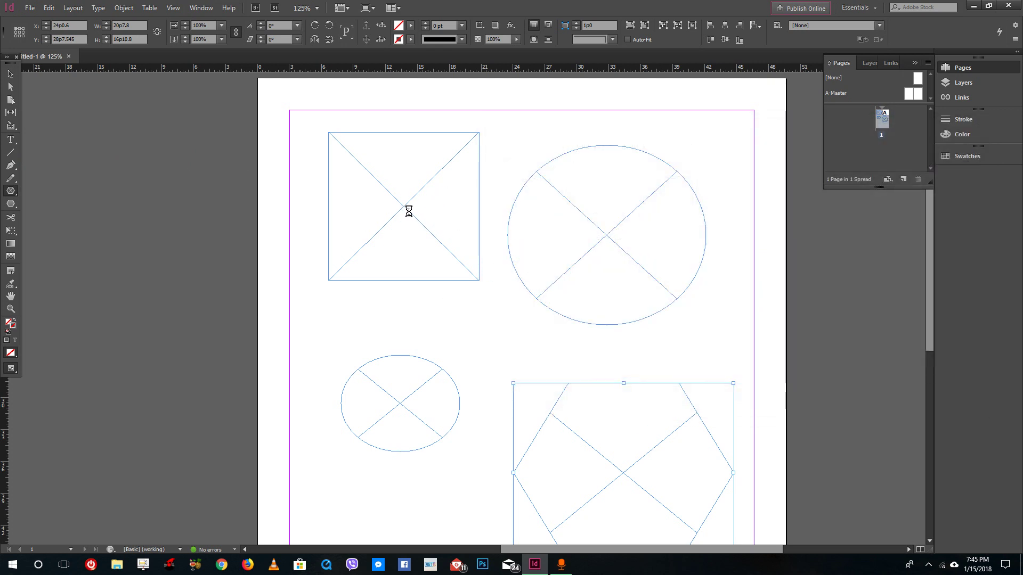
{"action": "left_click_drag", "start_coordinate": [394, 195], "coordinate": [394, 196]}
{"action": "left_click", "coordinate": [646, 220]}
{"action": "left_click", "coordinate": [429, 372]}
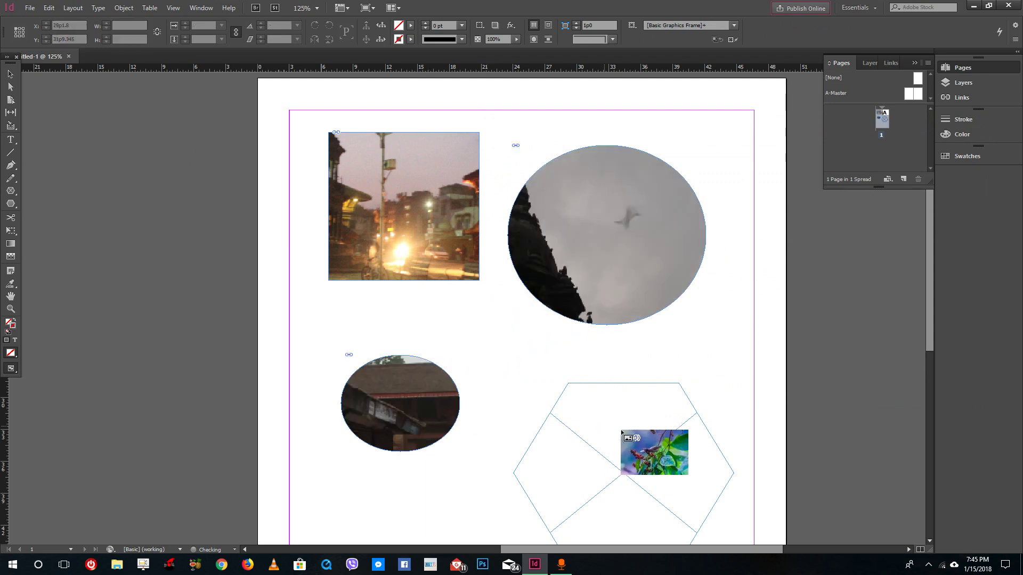
{"action": "left_click", "coordinate": [621, 432]}
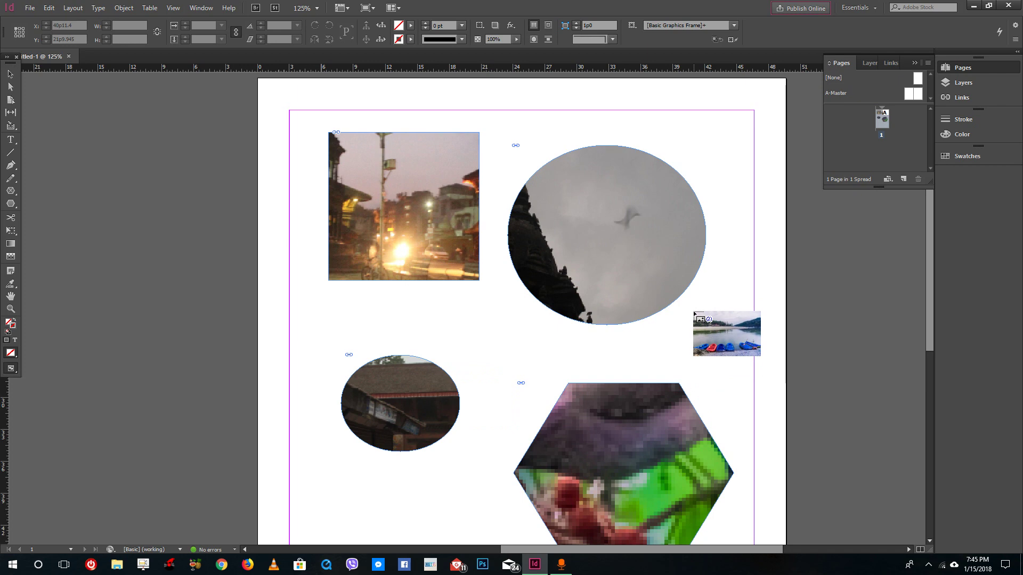
{"action": "key", "text": "Right"}
Discard the leftover loaded images, then open Place, pick IMG_0002.JPG and cancel.
{"action": "key", "text": "Escape"}
{"action": "key", "text": "Escape"}
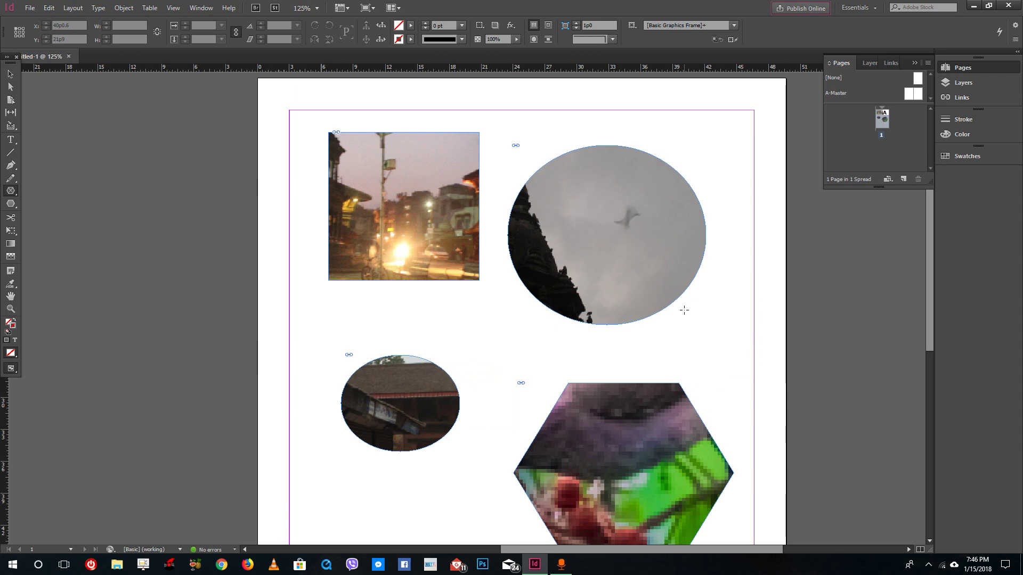
{"action": "left_click", "coordinate": [30, 8]}
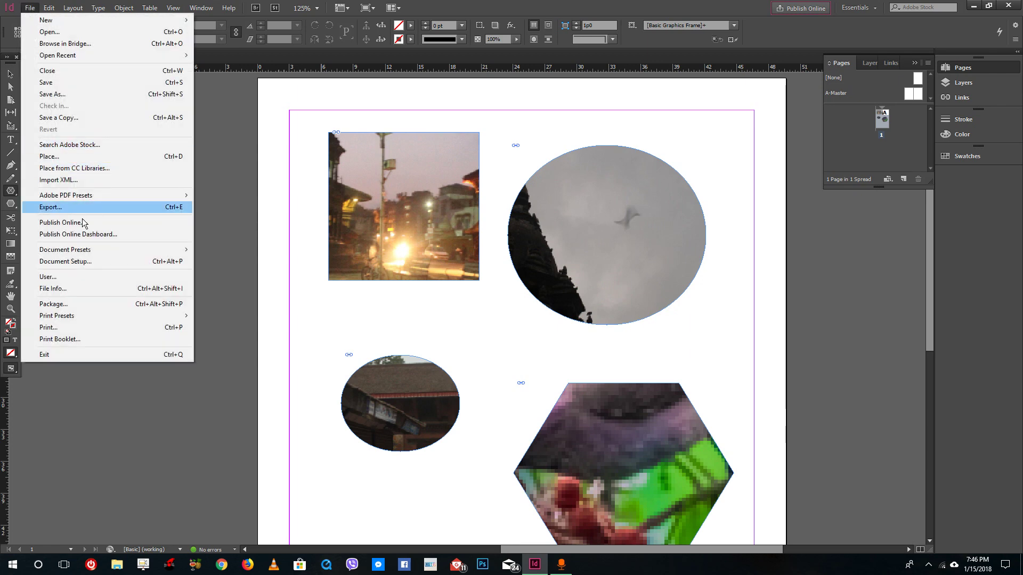
{"action": "left_click", "coordinate": [69, 158]}
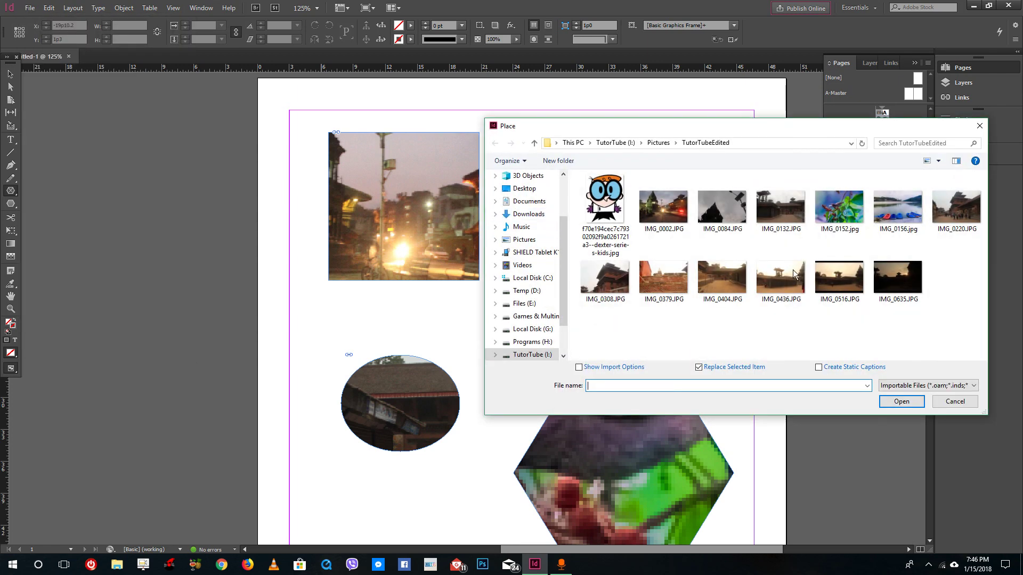
{"action": "left_click", "coordinate": [678, 228]}
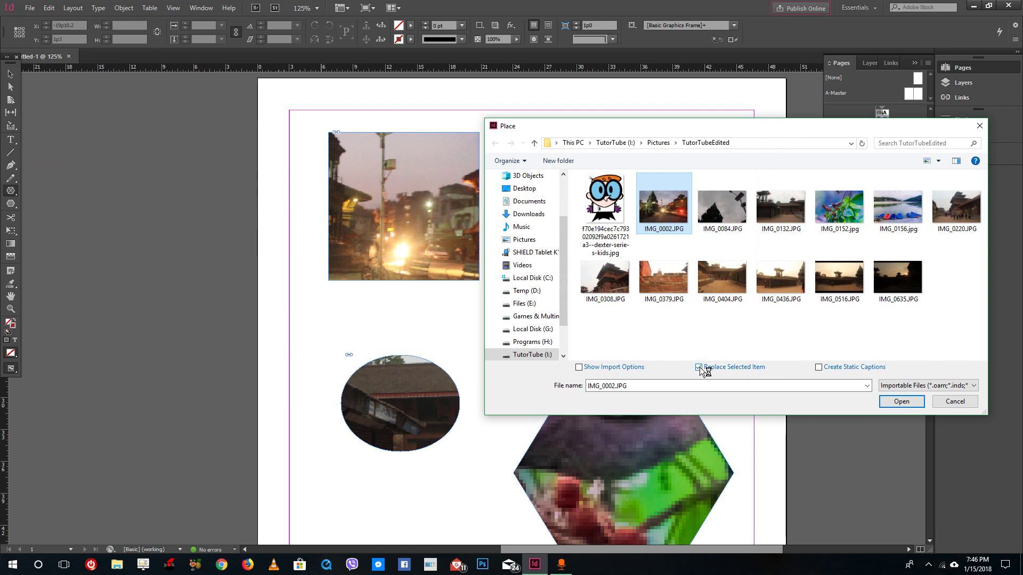
{"action": "left_click", "coordinate": [954, 402]}
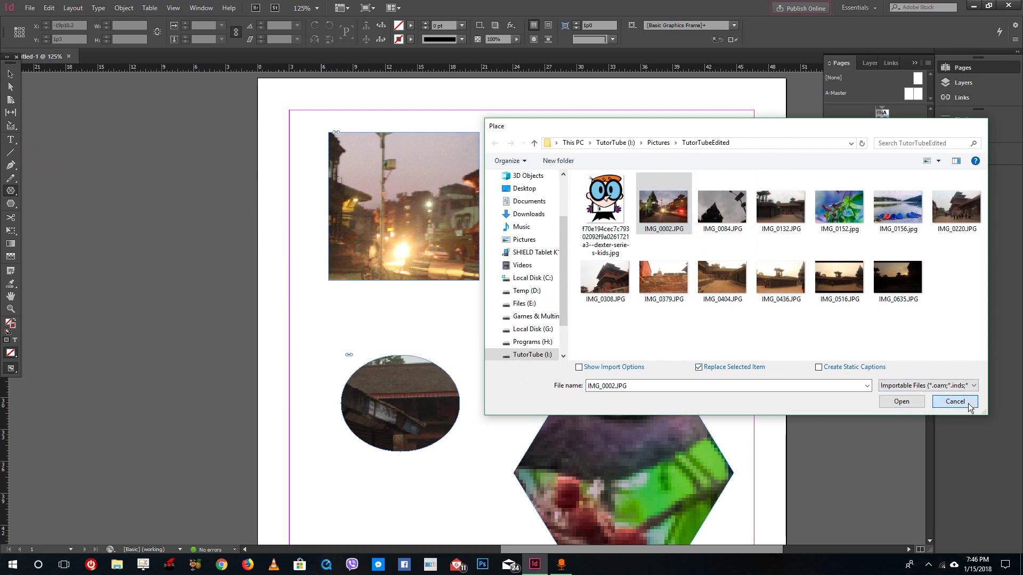
Select the square frame and replace its street photo with IMG_0152.jpg via Place.
{"action": "left_click", "coordinate": [8, 74]}
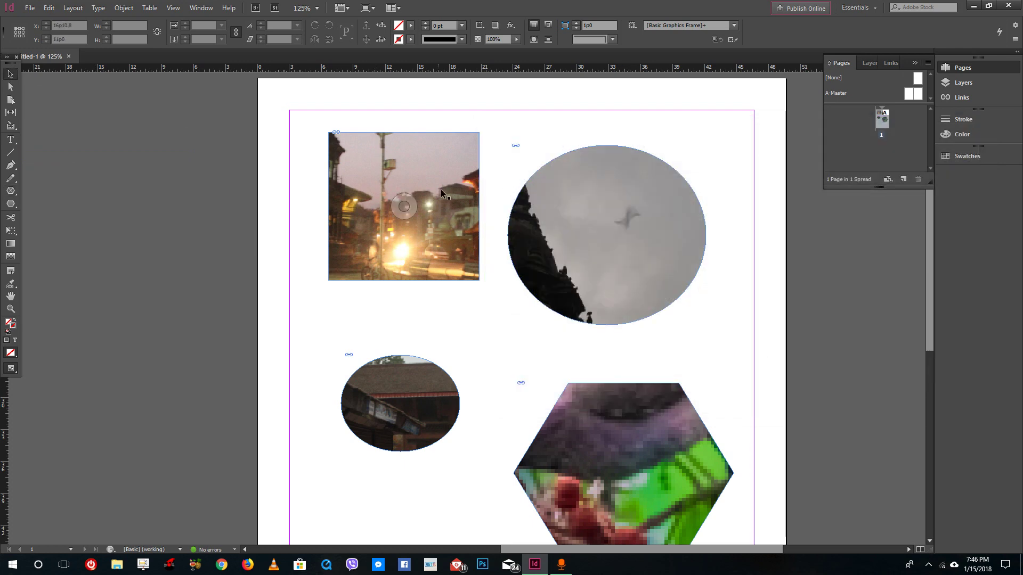
{"action": "left_click", "coordinate": [440, 190]}
{"action": "left_click", "coordinate": [30, 8]}
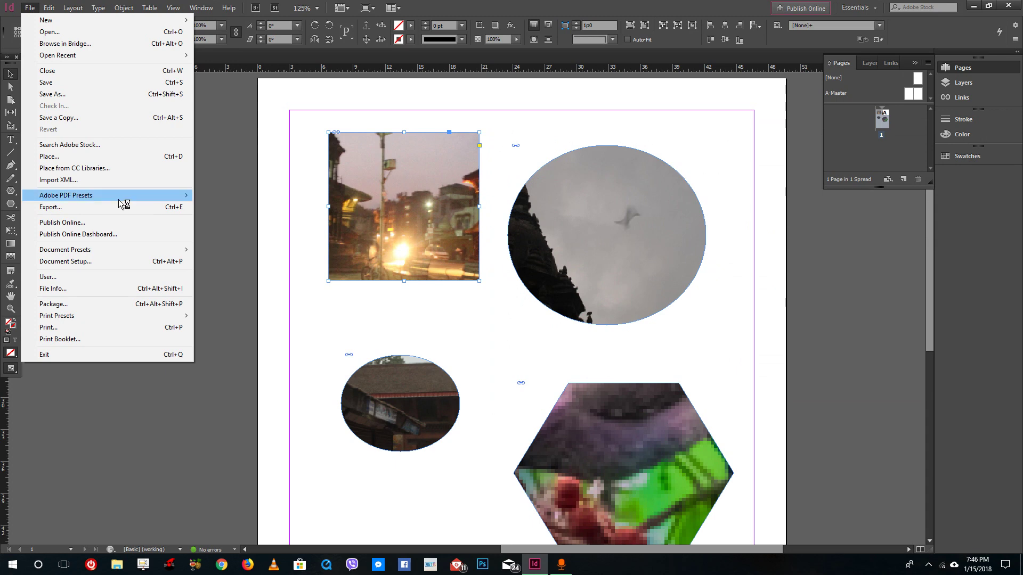
{"action": "left_click", "coordinate": [85, 156]}
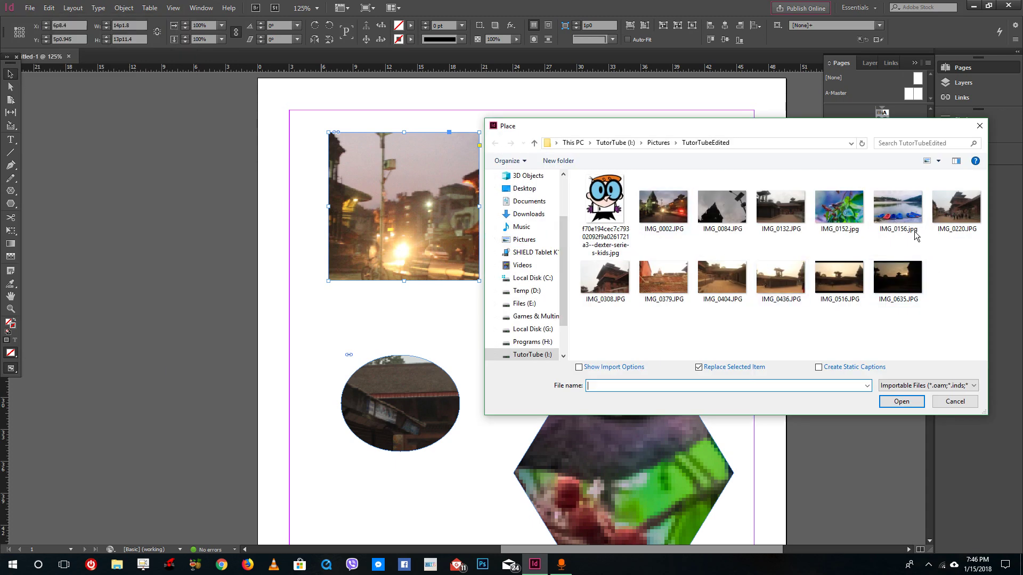
{"action": "left_click", "coordinate": [839, 207]}
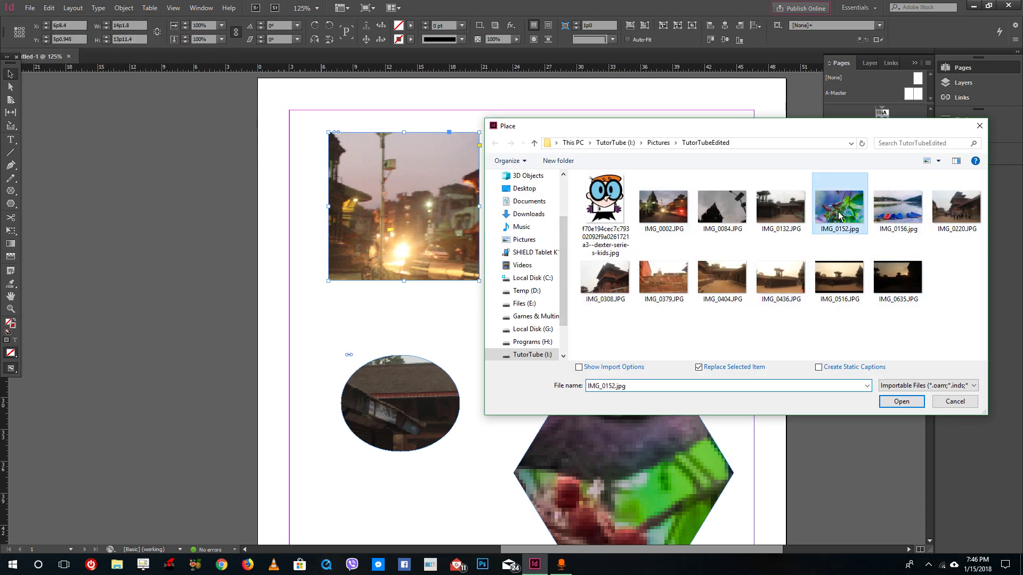
{"action": "left_click", "coordinate": [905, 402]}
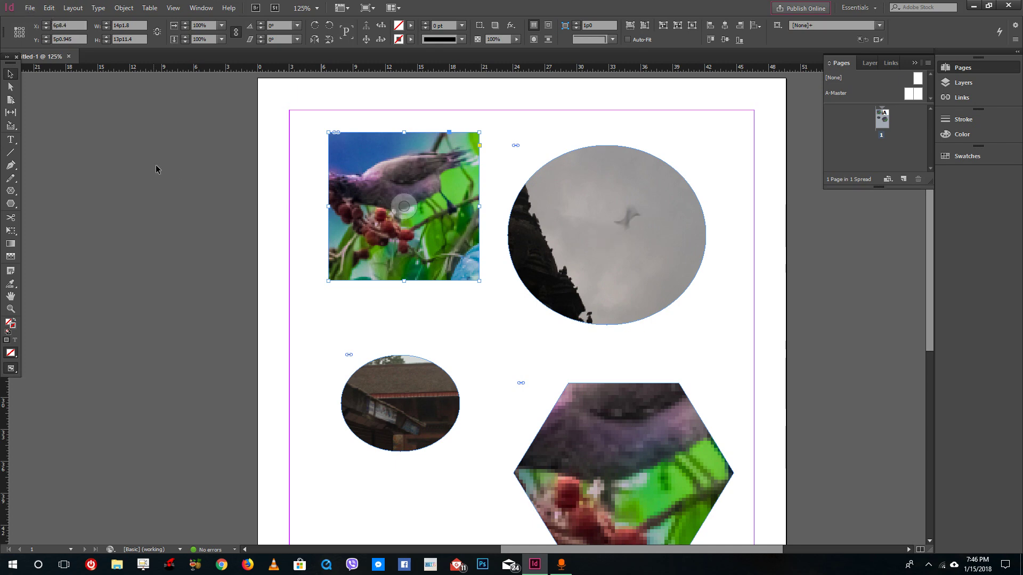
{"action": "left_click", "coordinate": [30, 8]}
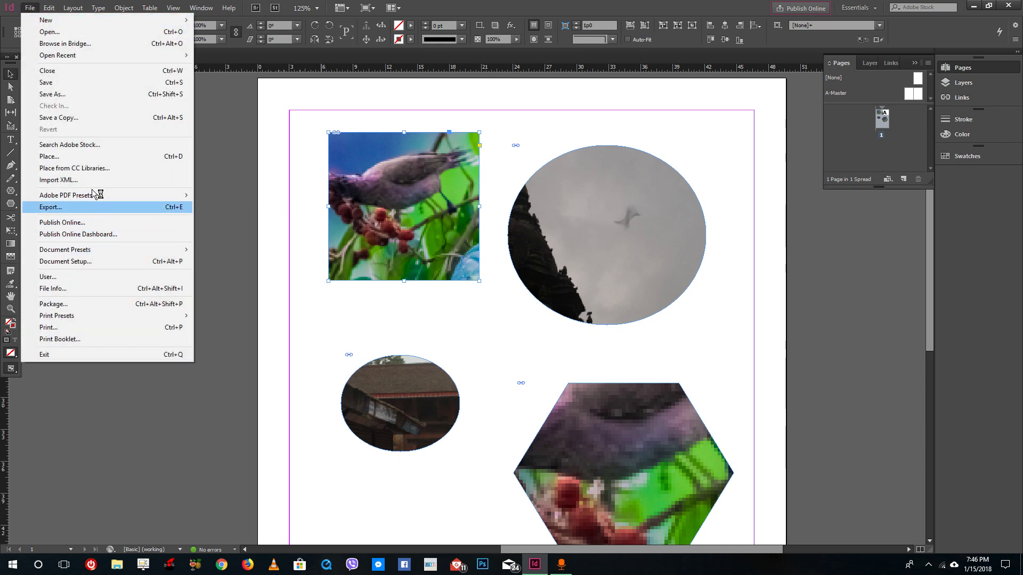
Load the Dexter cartoon JPG with Show Import Options, setting its Color profile to Adobe RGB (1998).
{"action": "left_click", "coordinate": [80, 156]}
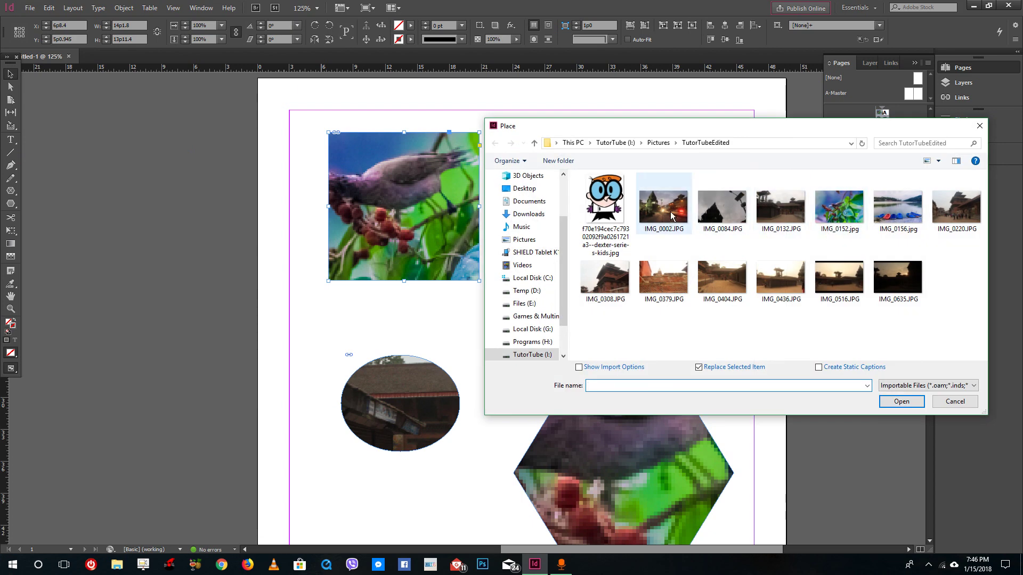
{"action": "left_click", "coordinate": [605, 210]}
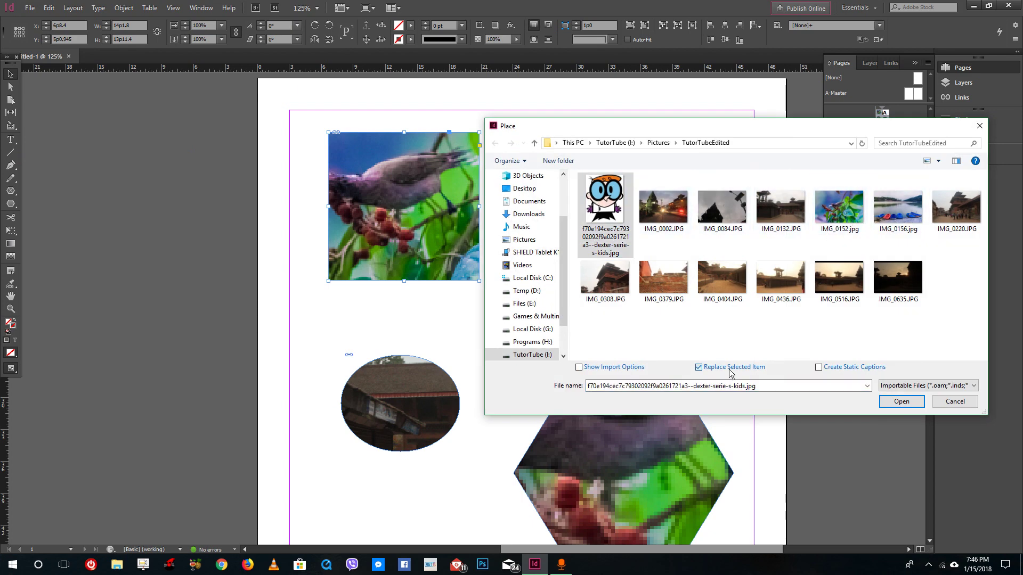
{"action": "left_click", "coordinate": [595, 369]}
{"action": "left_click", "coordinate": [901, 401]}
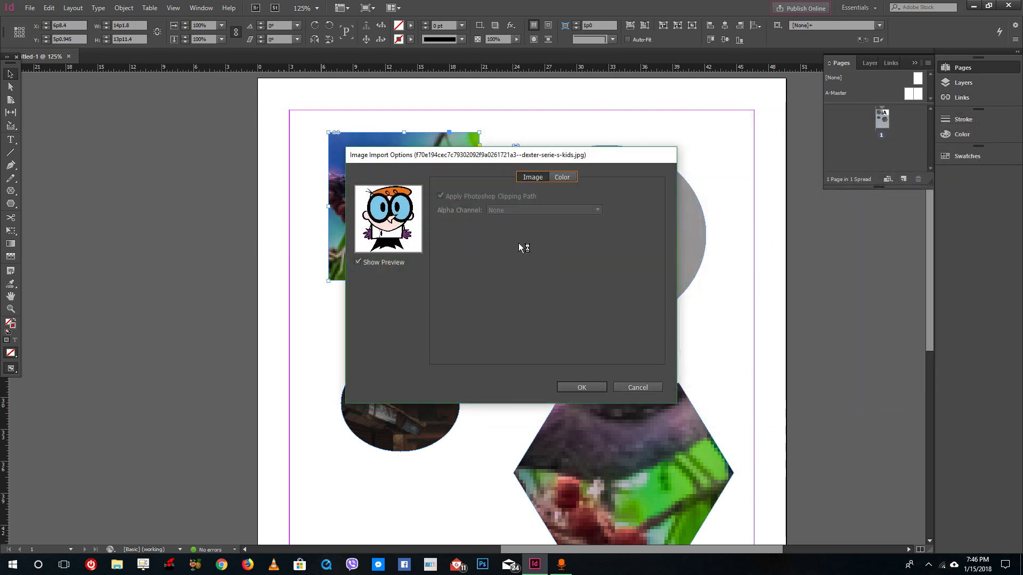
{"action": "left_click", "coordinate": [560, 178]}
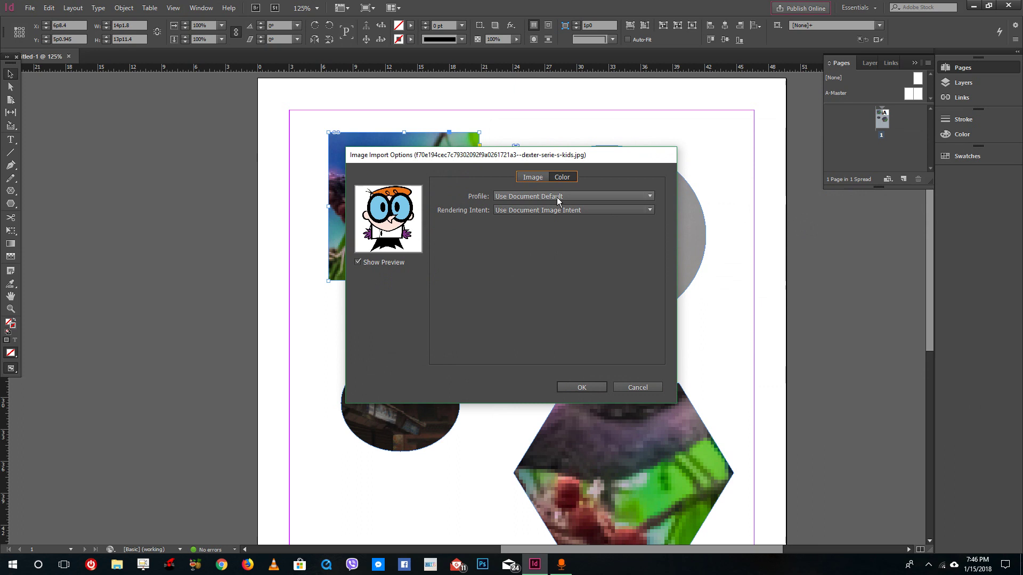
{"action": "left_click", "coordinate": [557, 196]}
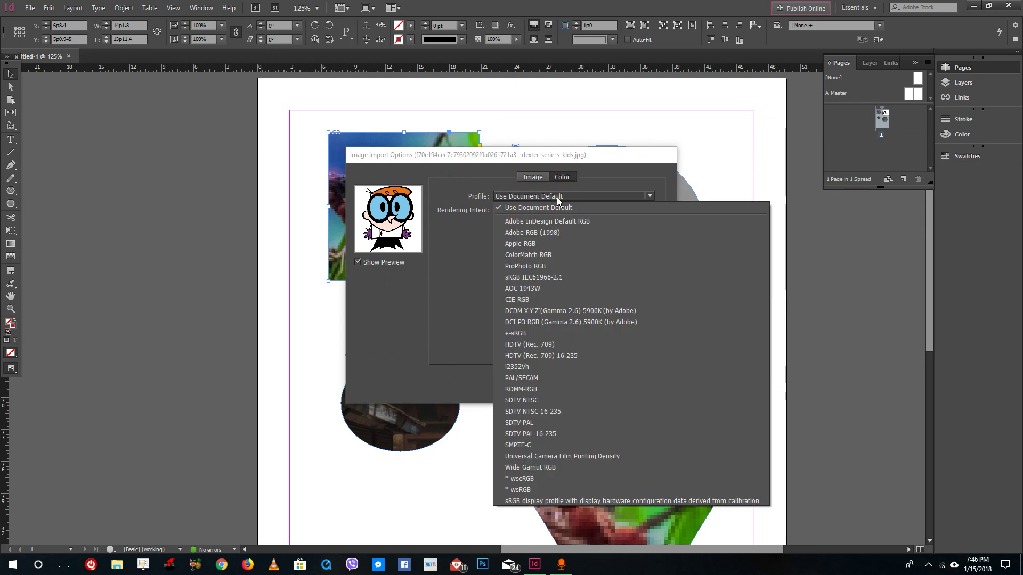
{"action": "left_click", "coordinate": [555, 233]}
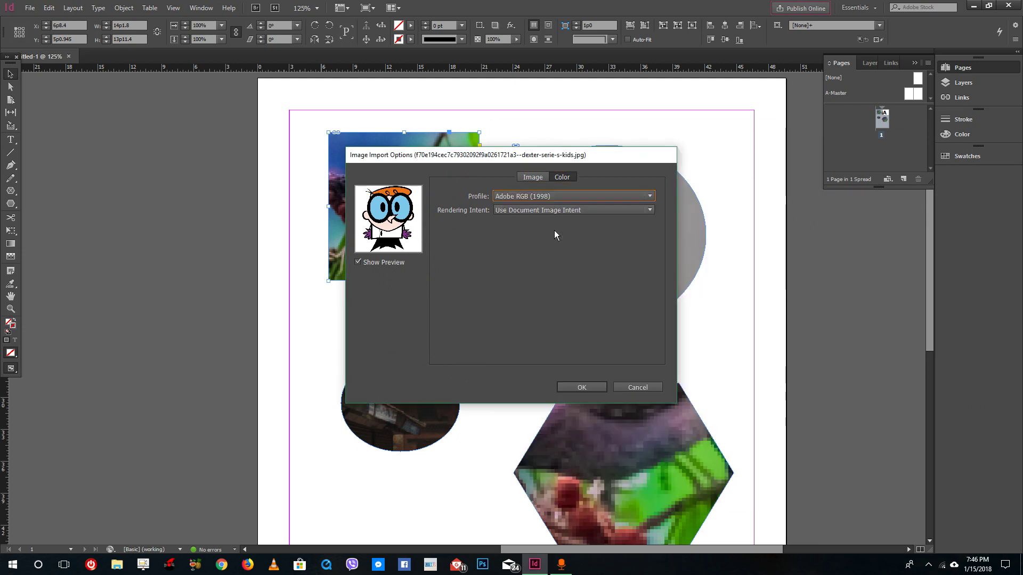
{"action": "left_click", "coordinate": [582, 387]}
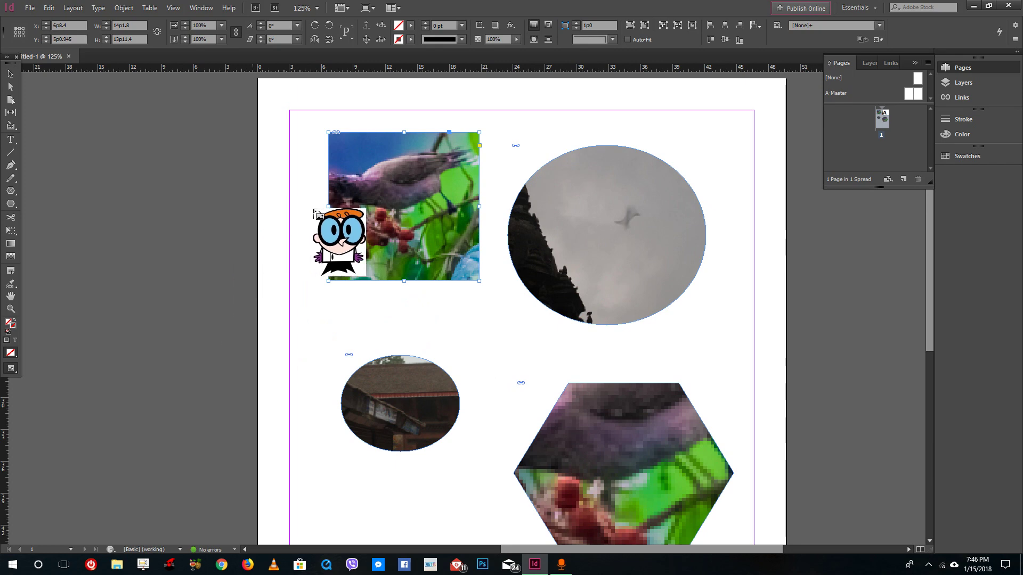
Place the Dexter cartoon on the page, move it up and left beside the hexagon, and deselect it.
{"action": "scroll", "coordinate": [335, 280], "scroll_direction": "down", "scroll_amount": 5}
{"action": "scroll", "coordinate": [342, 278], "scroll_direction": "down", "scroll_amount": 1}
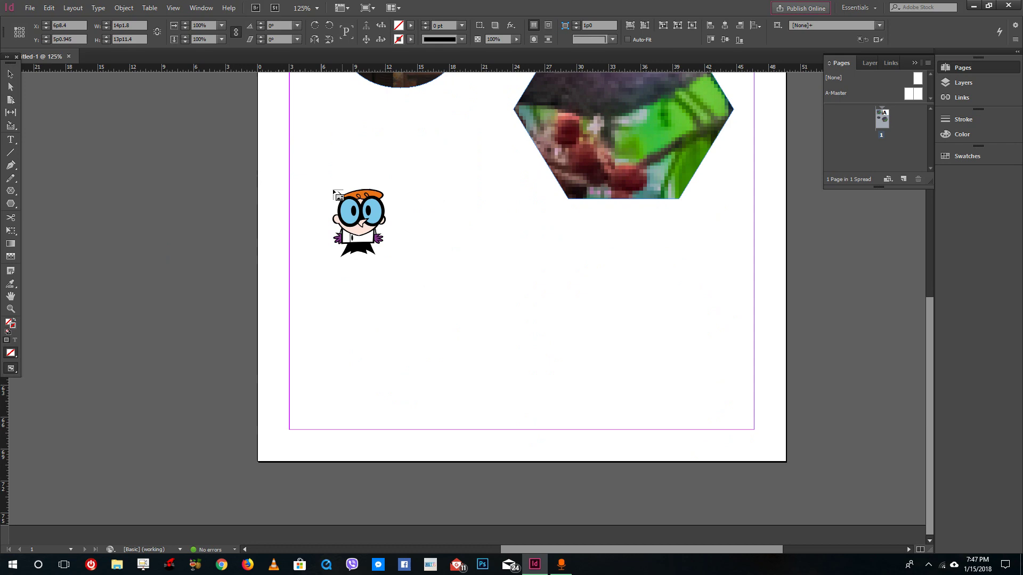
{"action": "left_click", "coordinate": [333, 189]}
{"action": "scroll", "coordinate": [541, 284], "scroll_direction": "up", "scroll_amount": 2}
{"action": "left_click", "coordinate": [529, 444]}
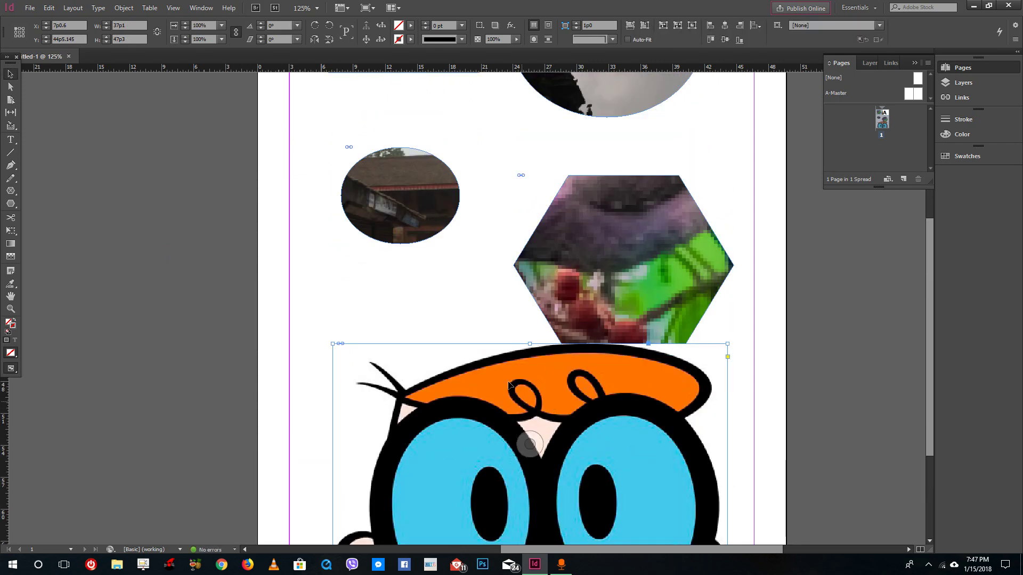
{"action": "left_click_drag", "start_coordinate": [530, 444], "coordinate": [493, 410]}
{"action": "scroll", "coordinate": [526, 362], "scroll_direction": "up", "scroll_amount": 2}
{"action": "scroll", "coordinate": [533, 351], "scroll_direction": "down", "scroll_amount": 5}
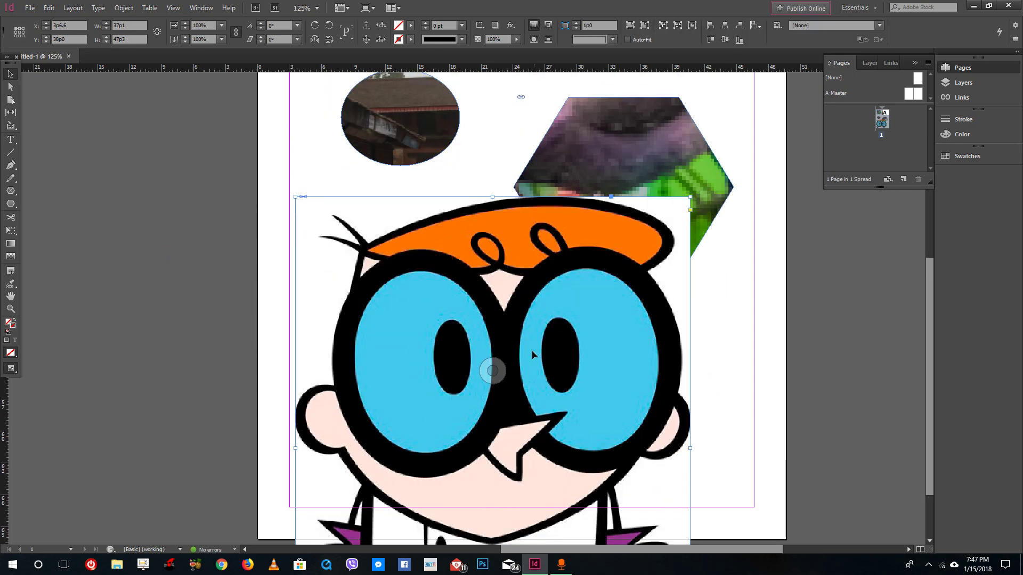
{"action": "scroll", "coordinate": [533, 357], "scroll_direction": "up", "scroll_amount": 4}
{"action": "scroll", "coordinate": [532, 362], "scroll_direction": "up", "scroll_amount": 5}
{"action": "scroll", "coordinate": [526, 407], "scroll_direction": "down", "scroll_amount": 10}
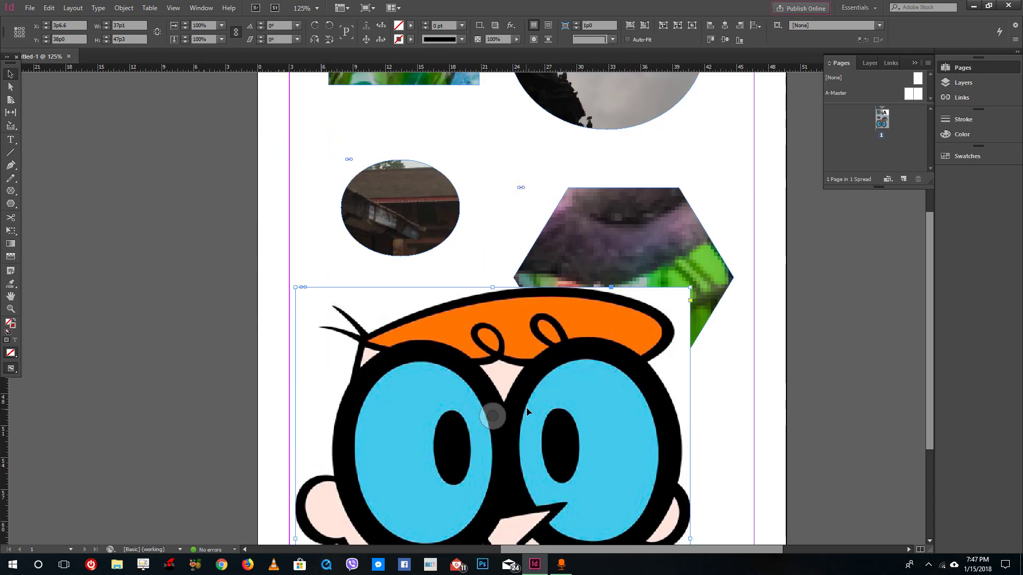
{"action": "scroll", "coordinate": [639, 319], "scroll_direction": "up", "scroll_amount": 3}
{"action": "left_click", "coordinate": [750, 232]}
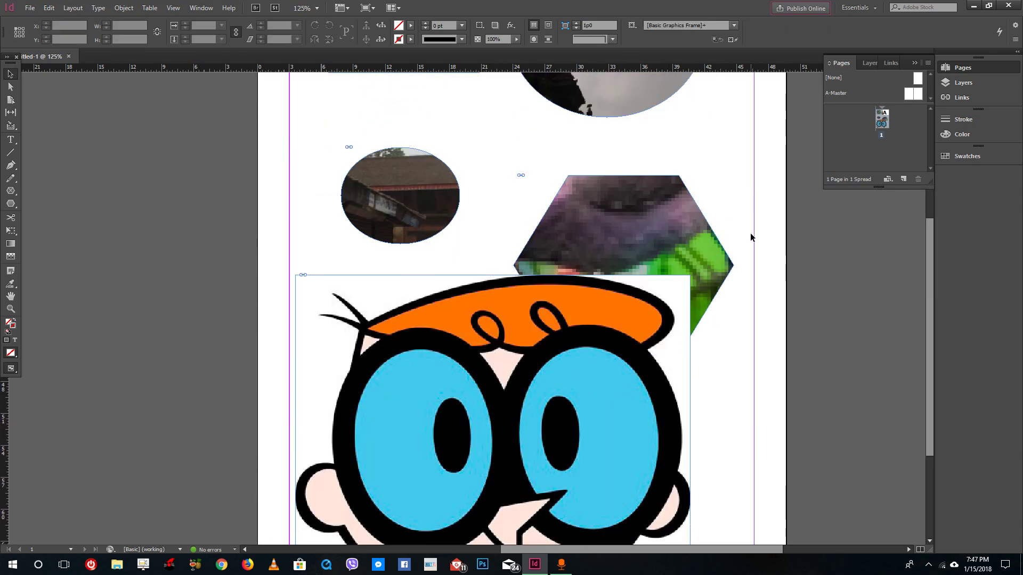
Switch Display Performance to Fast Display and nudge the cartoon frame slightly right.
{"action": "left_click", "coordinate": [173, 8]}
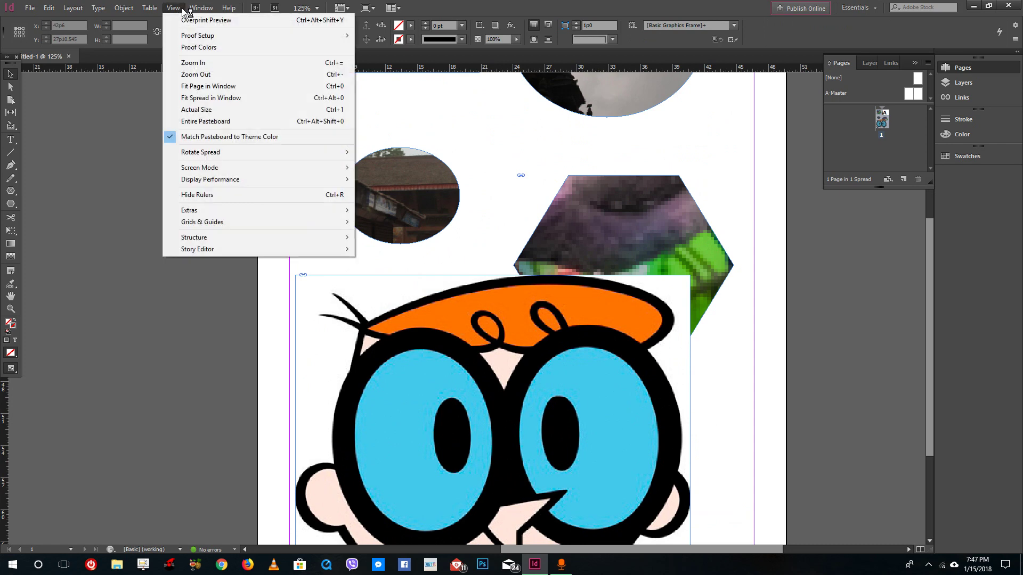
{"action": "mouse_move", "coordinate": [258, 210]}
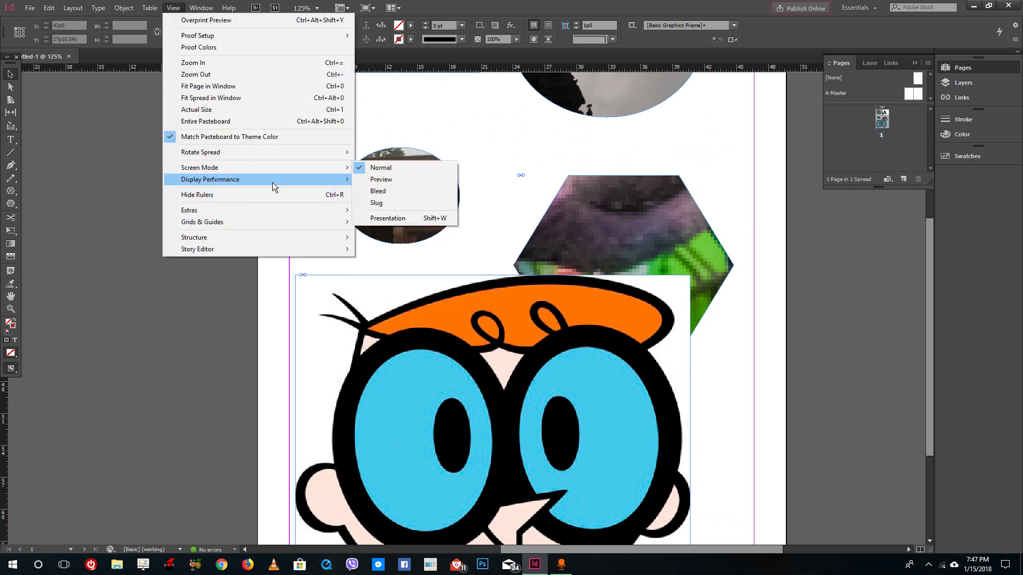
{"action": "mouse_move", "coordinate": [273, 182]}
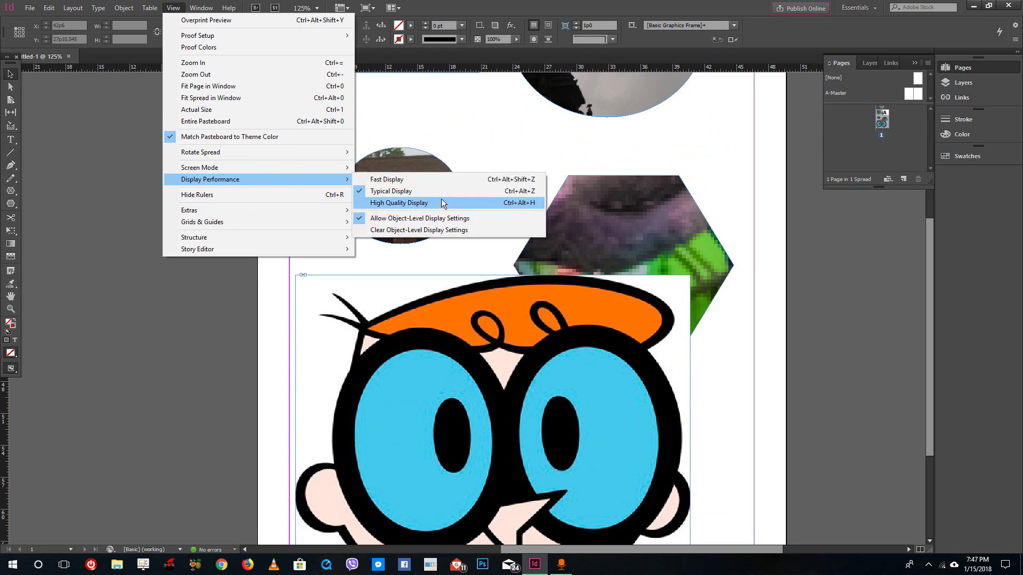
{"action": "left_click", "coordinate": [382, 183]}
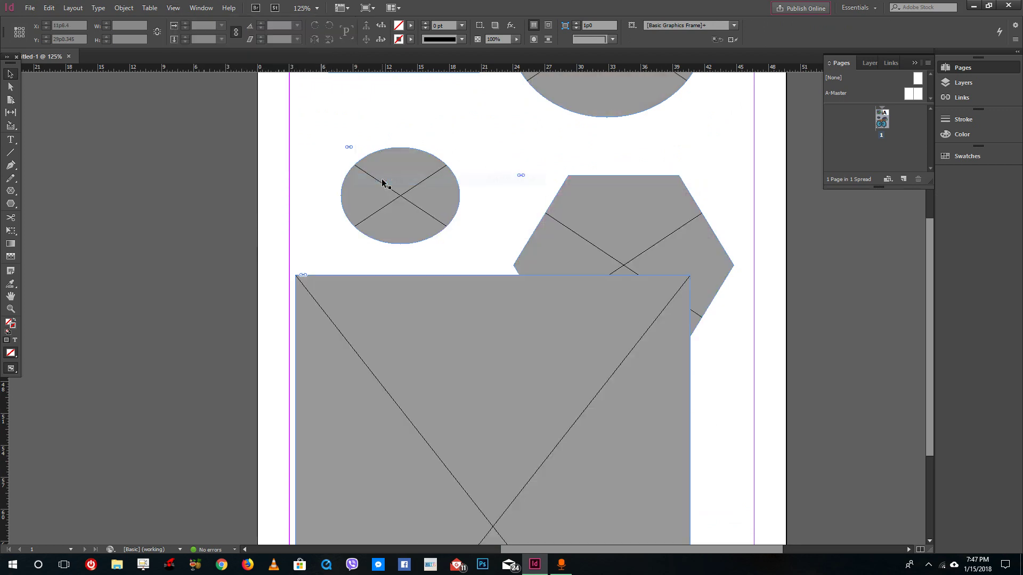
{"action": "left_click_drag", "start_coordinate": [379, 324], "coordinate": [401, 325]}
Switch Display Performance to Typical Display, then to High Quality Display.
{"action": "left_click", "coordinate": [169, 9]}
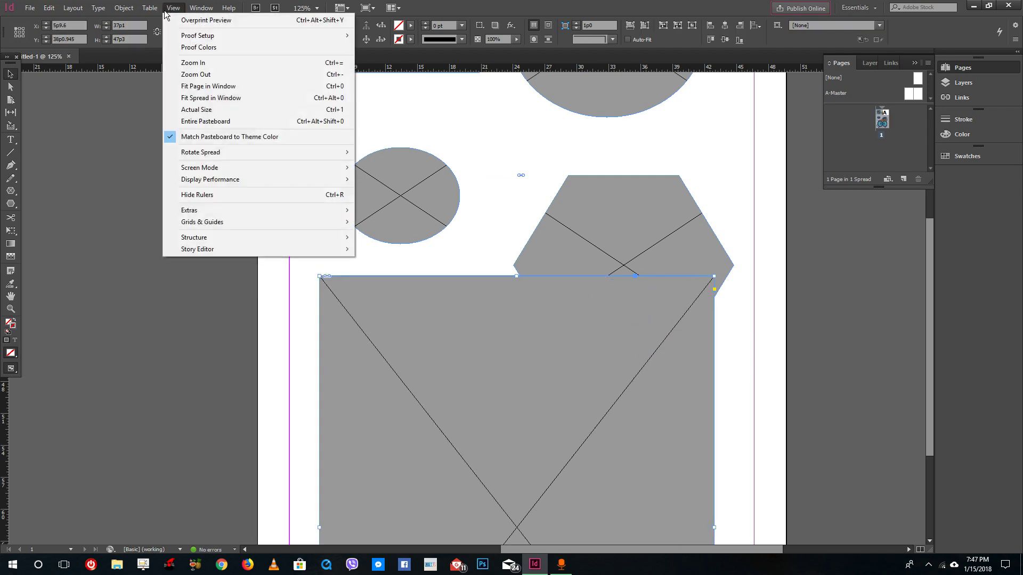
{"action": "mouse_move", "coordinate": [161, 13]}
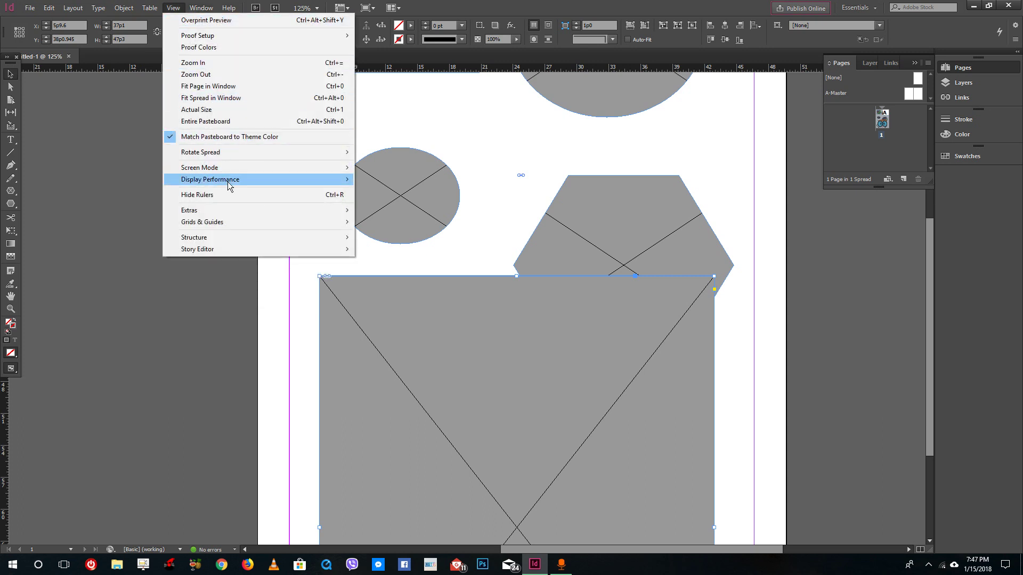
{"action": "mouse_move", "coordinate": [229, 180]}
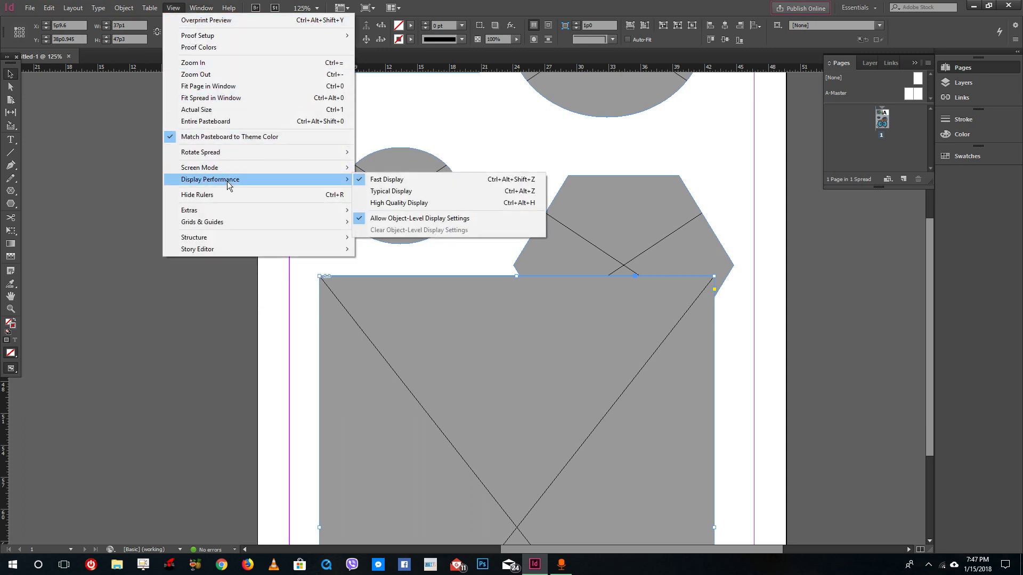
{"action": "left_click", "coordinate": [420, 192]}
{"action": "left_click", "coordinate": [149, 8]}
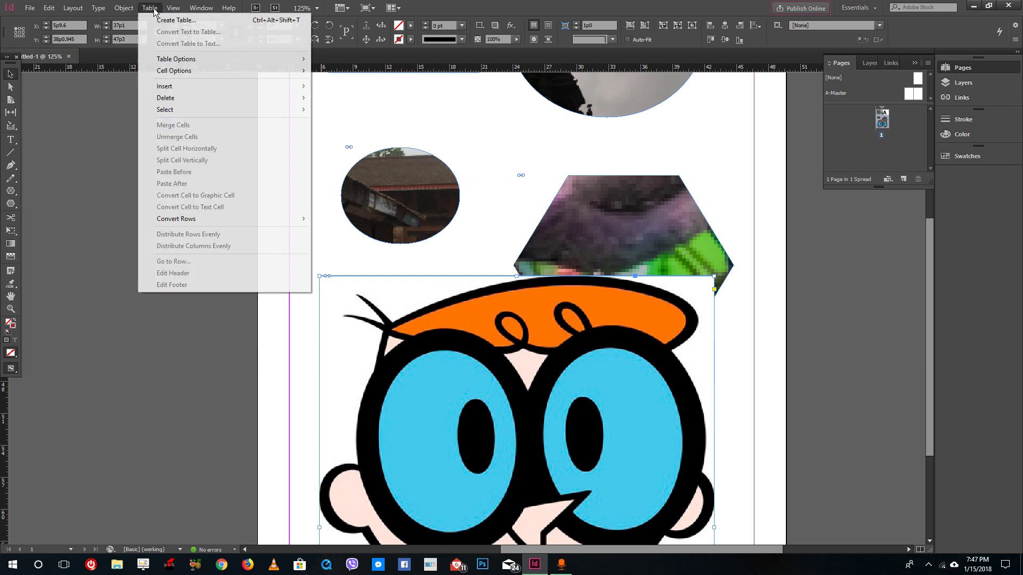
{"action": "mouse_move", "coordinate": [250, 180]}
{"action": "left_click", "coordinate": [432, 198]}
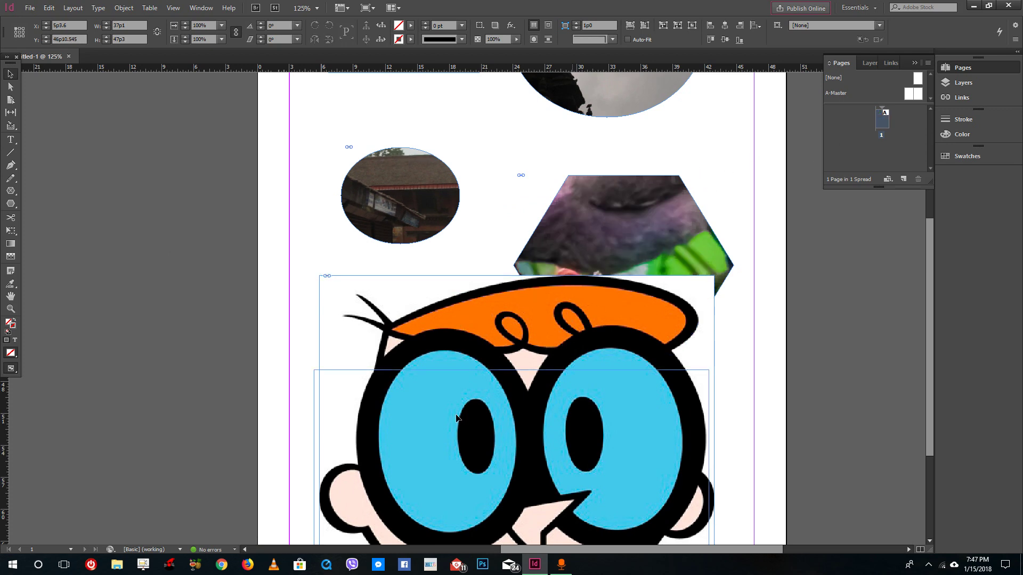
Drag the cartoon frame down off the hexagon and set Display Performance back to Typical Display.
{"action": "left_click_drag", "start_coordinate": [523, 343], "coordinate": [518, 437]}
{"action": "scroll", "coordinate": [561, 366], "scroll_direction": "down", "scroll_amount": 1}
{"action": "scroll", "coordinate": [560, 363], "scroll_direction": "up", "scroll_amount": 5}
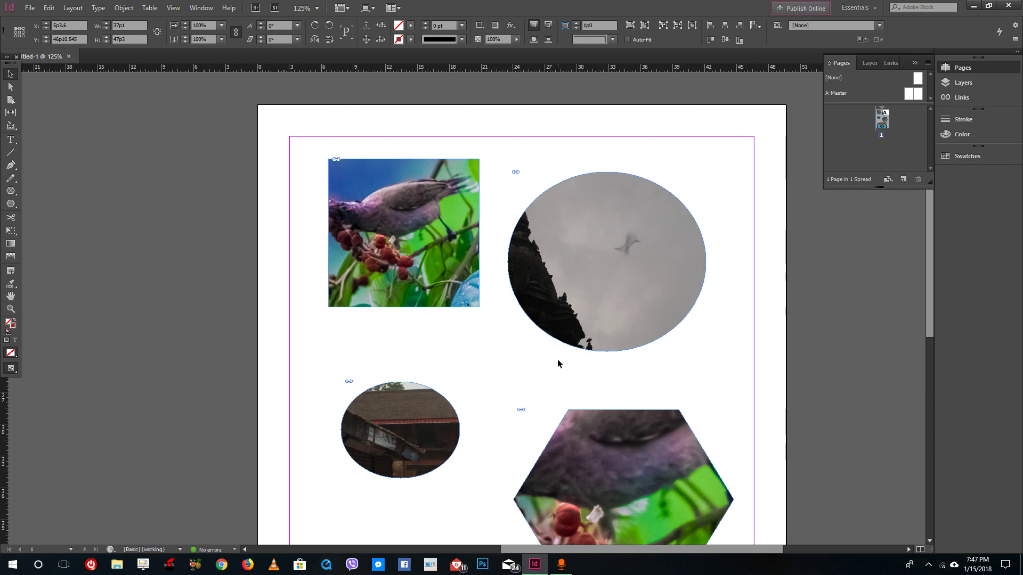
{"action": "left_click", "coordinate": [150, 7]}
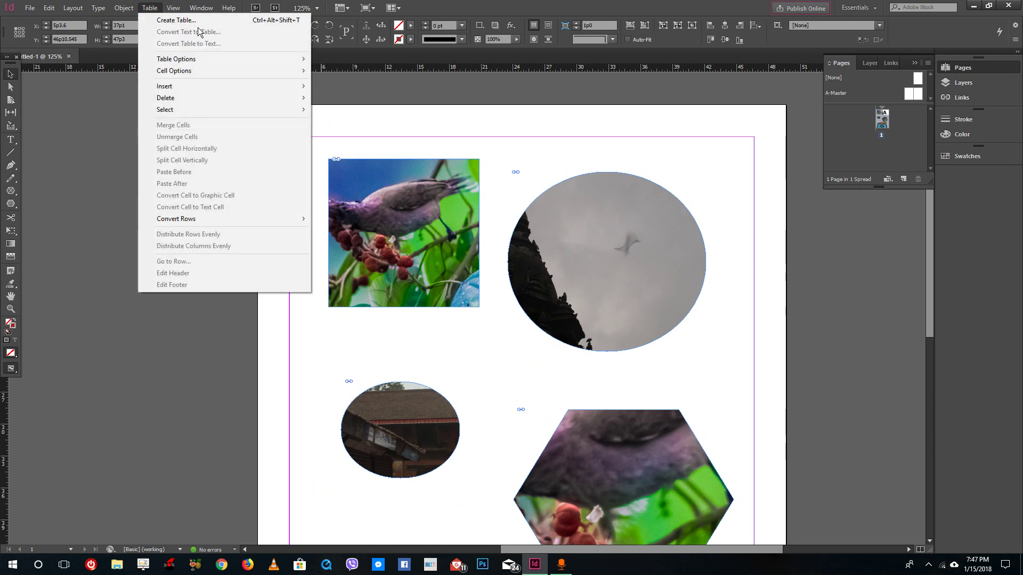
{"action": "mouse_move", "coordinate": [289, 178]}
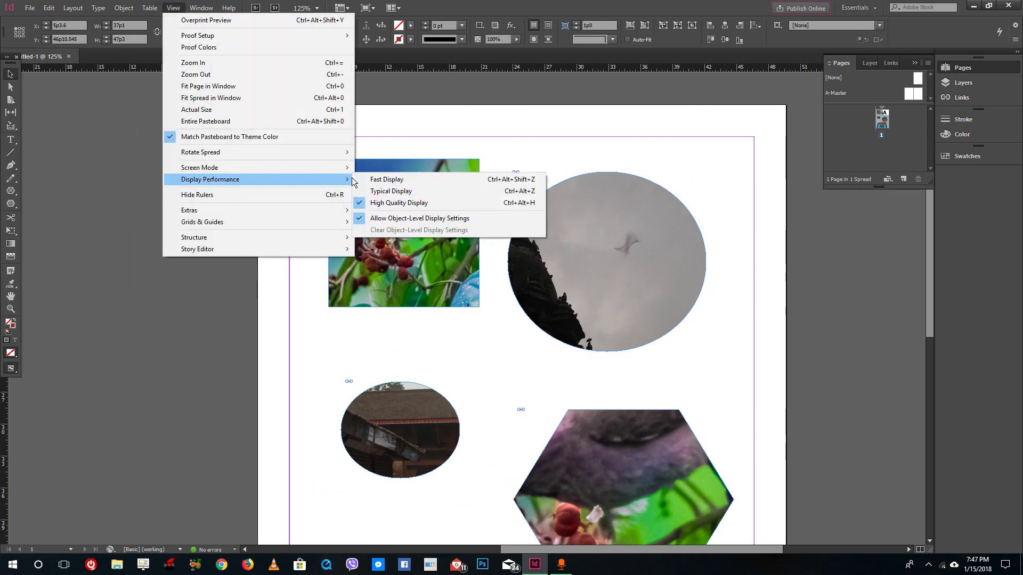
{"action": "left_click", "coordinate": [403, 191]}
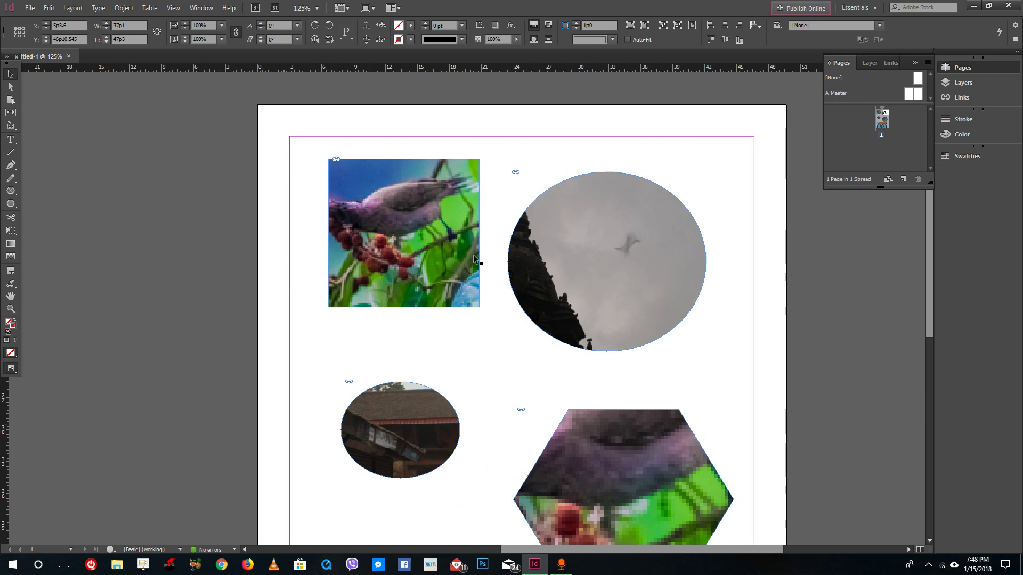